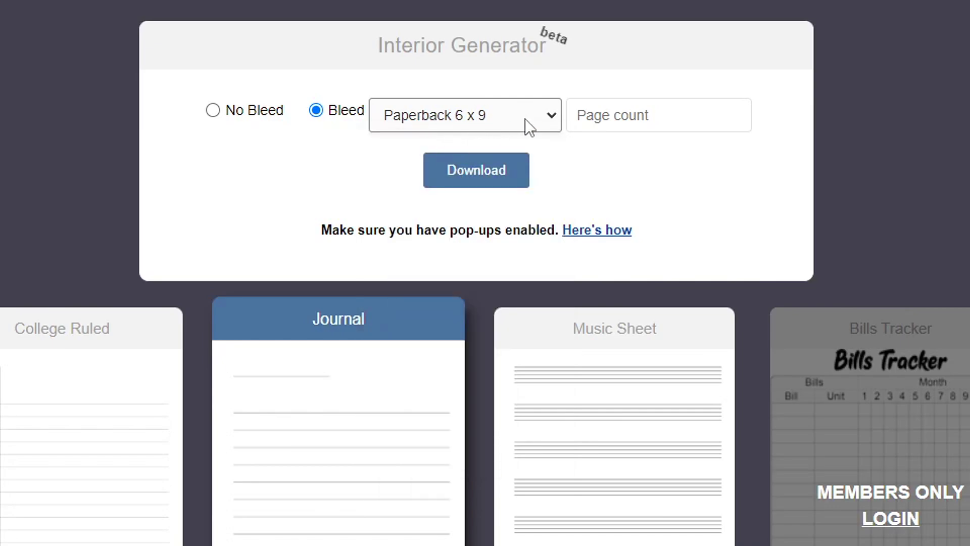
Generate and download a 120-page Journal interior as a 6 x 9 paperback with bleed, and look through the resulting PDF
click(636, 116)
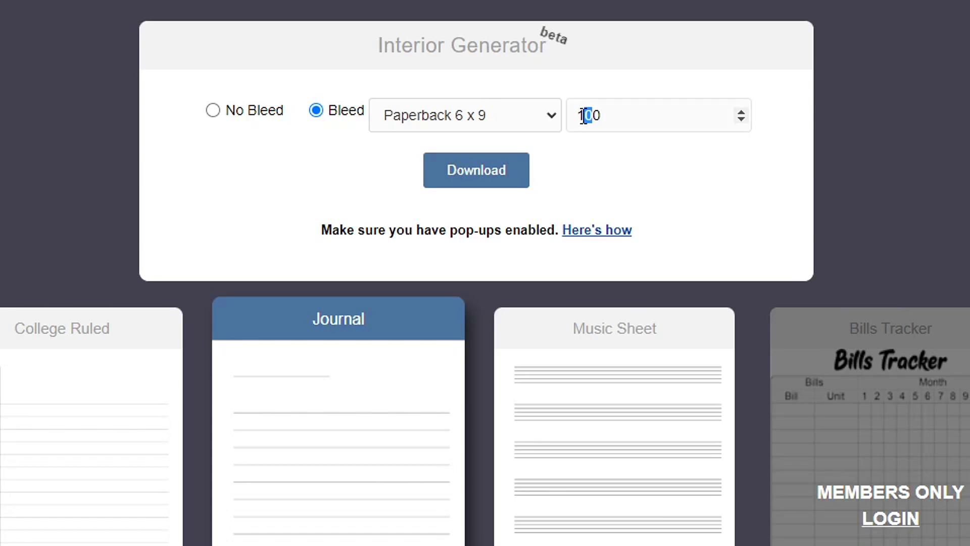
text(2)
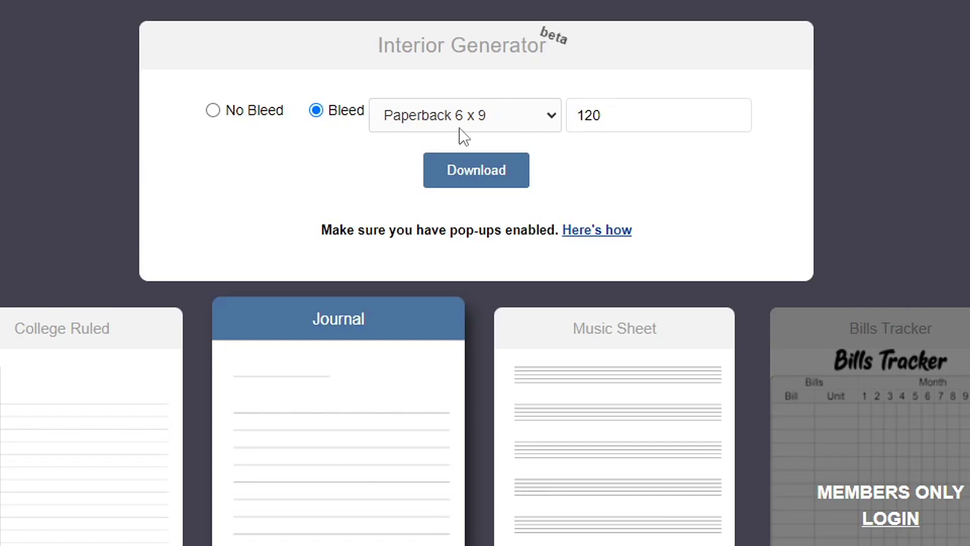
click(500, 185)
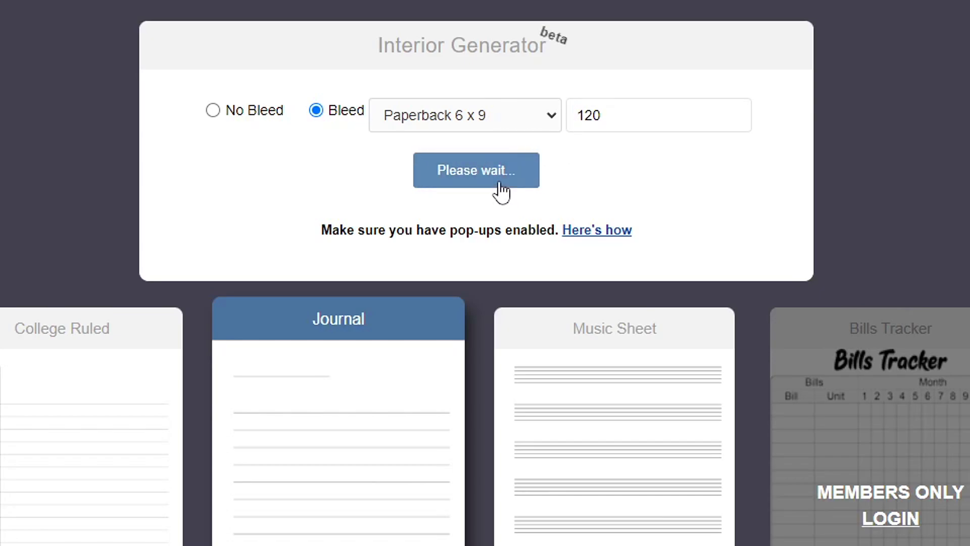
scroll(678, 189, down, 20)
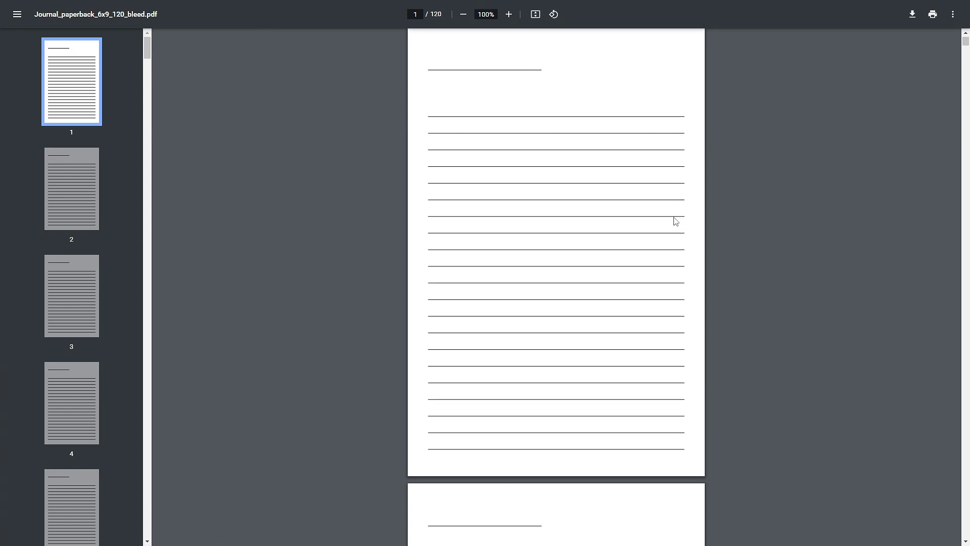
scroll(679, 220, down, 15)
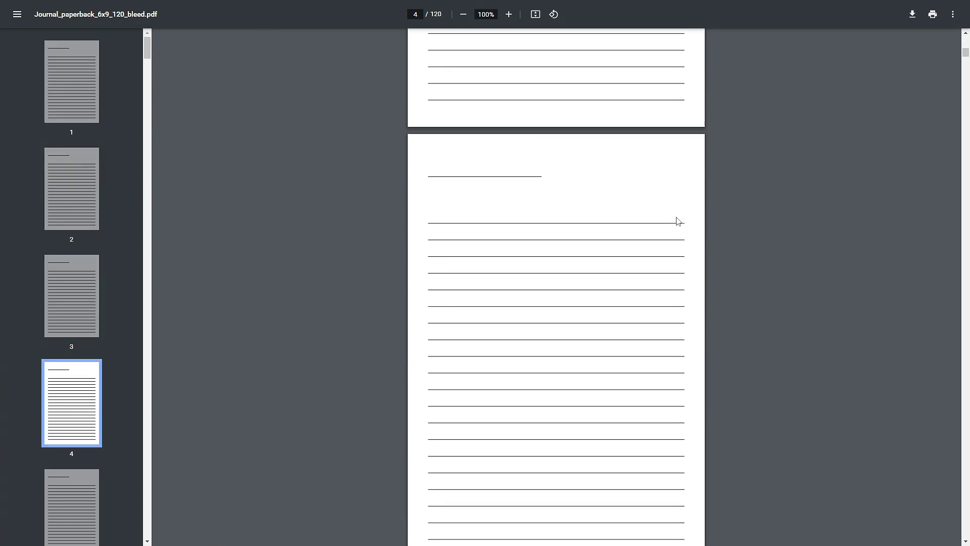
scroll(679, 221, down, 9)
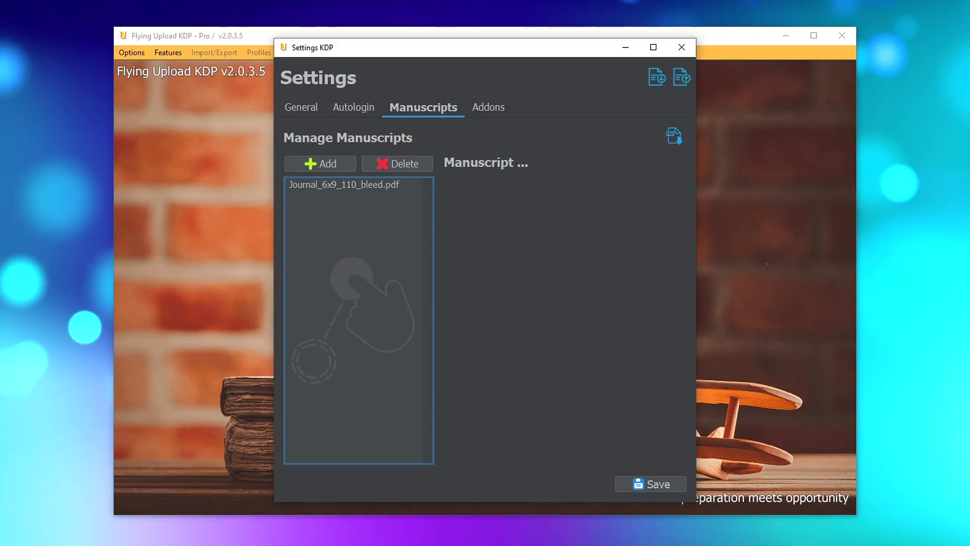
In Flying Upload KDP, add Journal_paperback_6x9_120_bleed.pdf to the manuscripts with the trim size on Auto Detect, and save the settings
drag(362, 295, 362, 208)
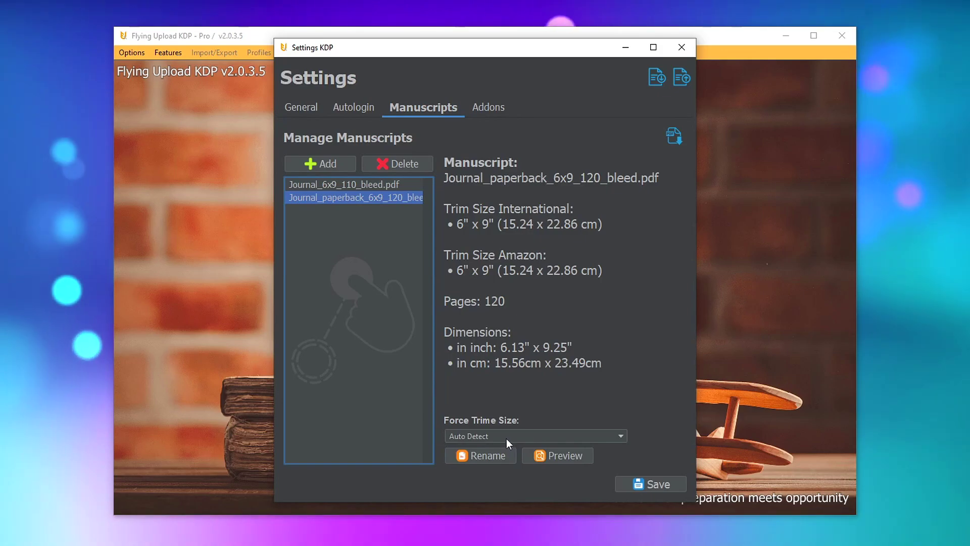
click(506, 439)
click(493, 447)
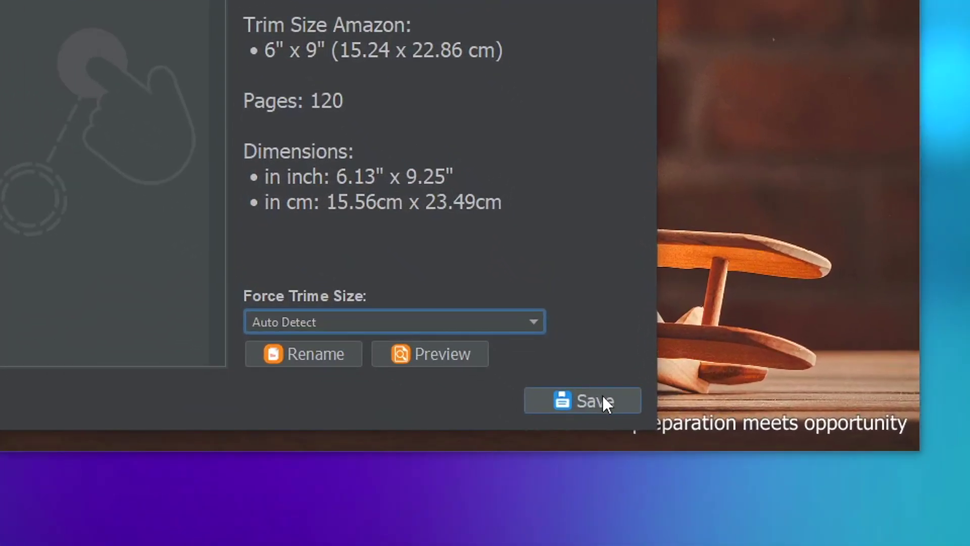
click(605, 401)
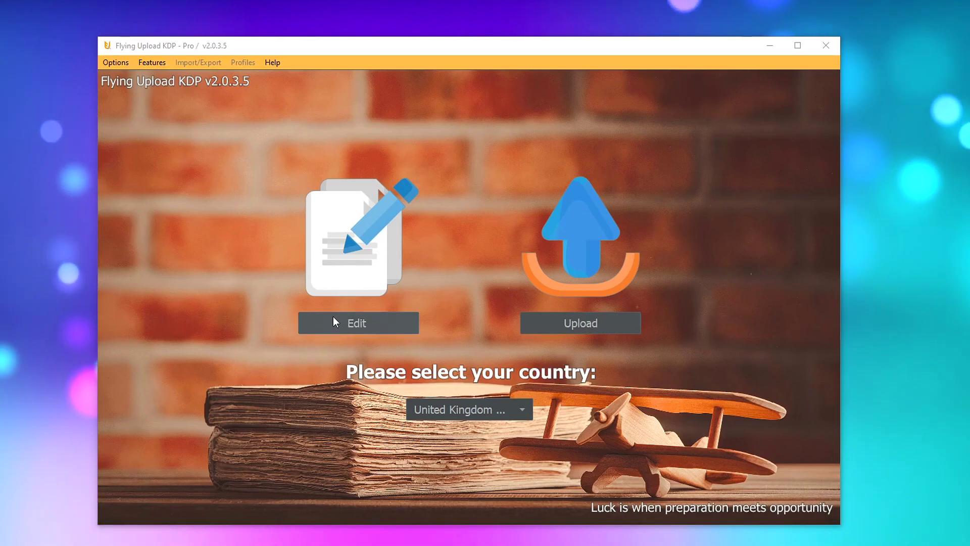
Open the book editor and load the ChristmasCoffee10-2.png design
click(358, 325)
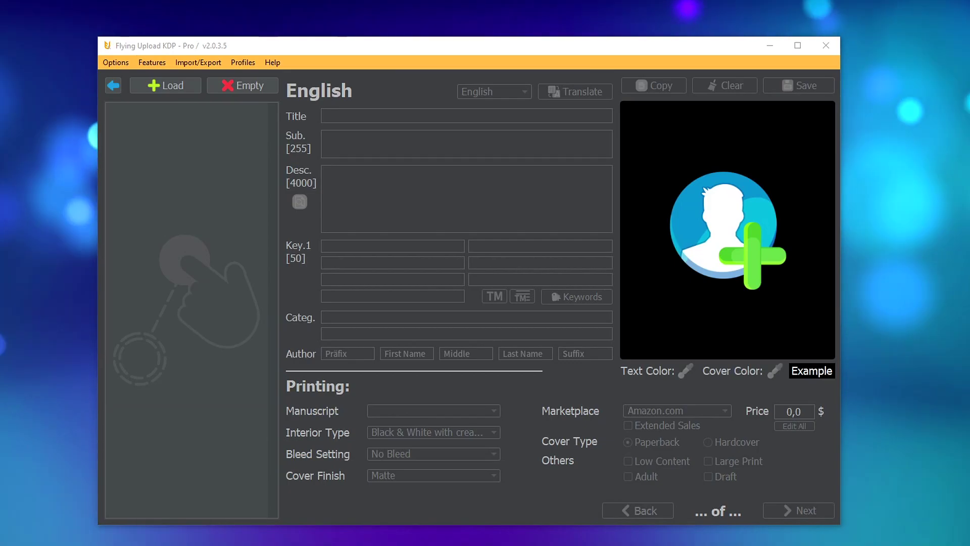
drag(0, 177, 183, 196)
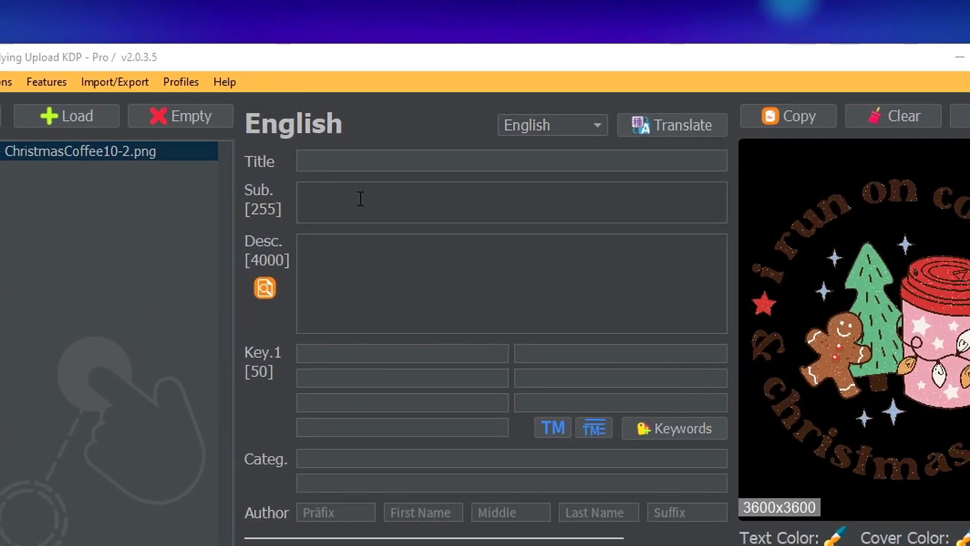
Enter the English subtitle "6x9 Notes, Notebook, Journal, Diary 120 Pages" for the book
click(361, 198)
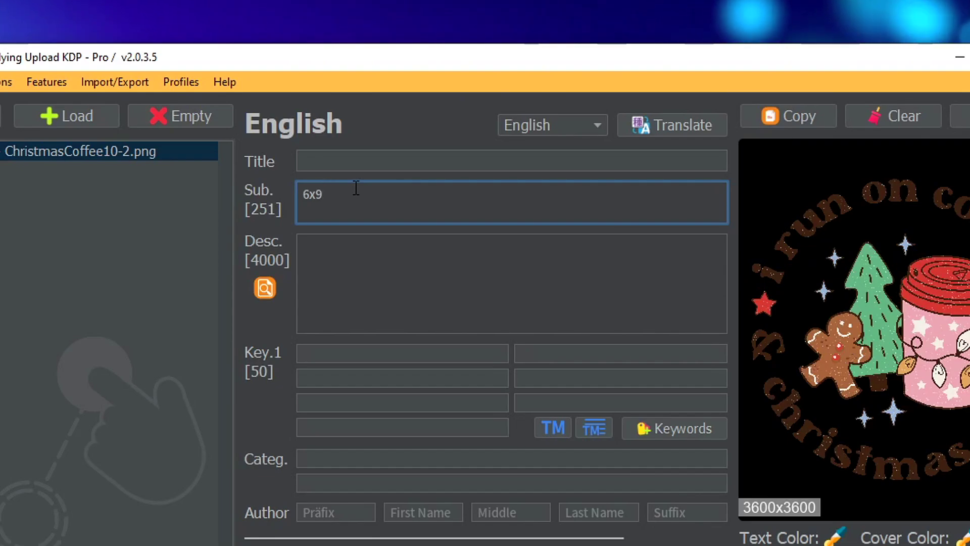
text(s,)
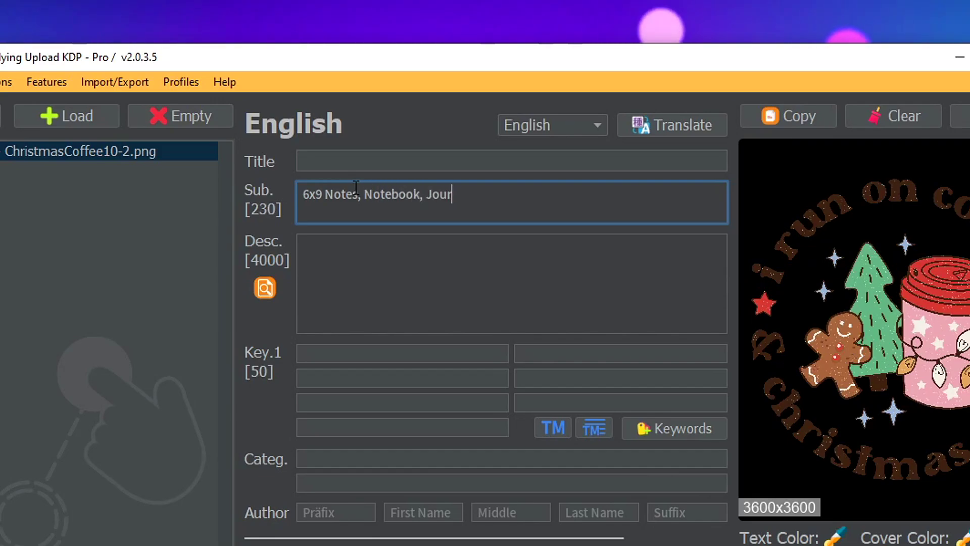
text(Notebook, Journal,)
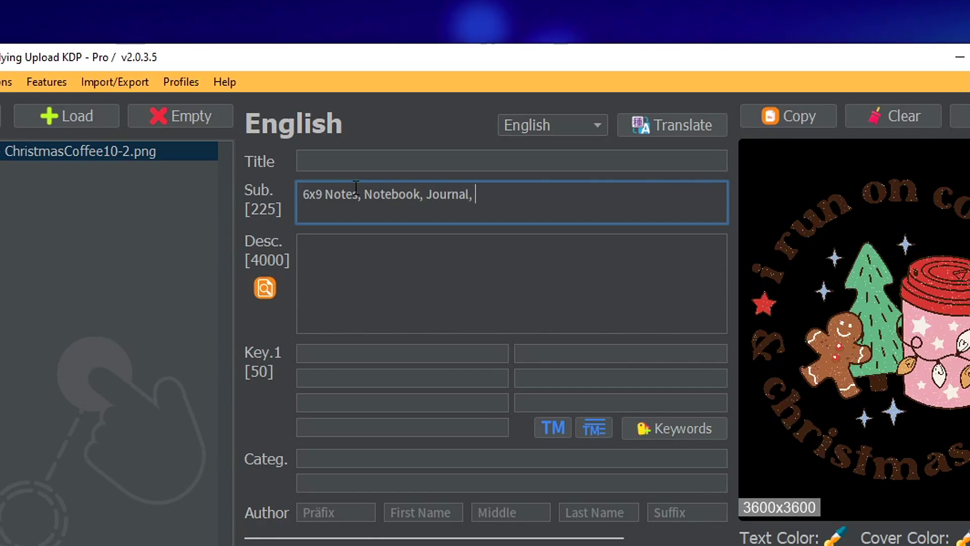
text(Diary)
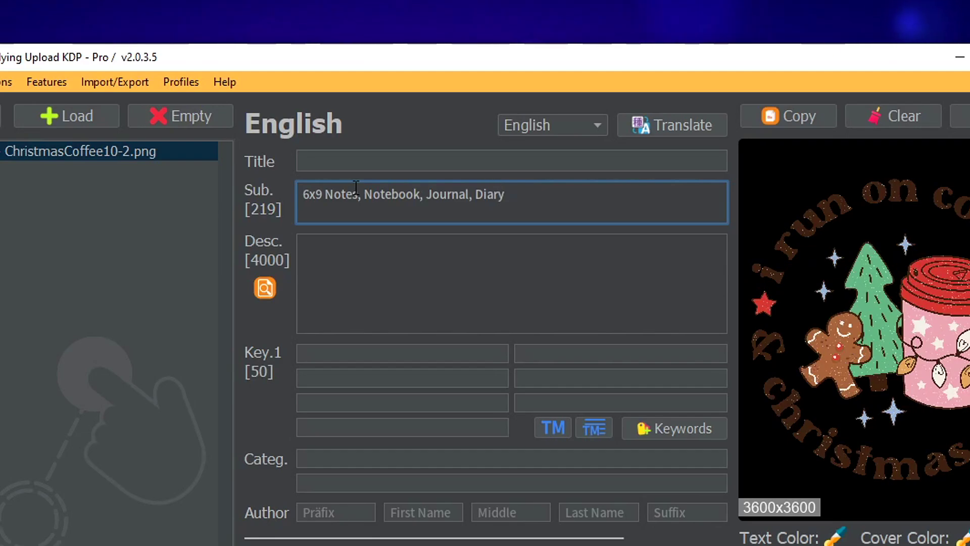
text( 120 )
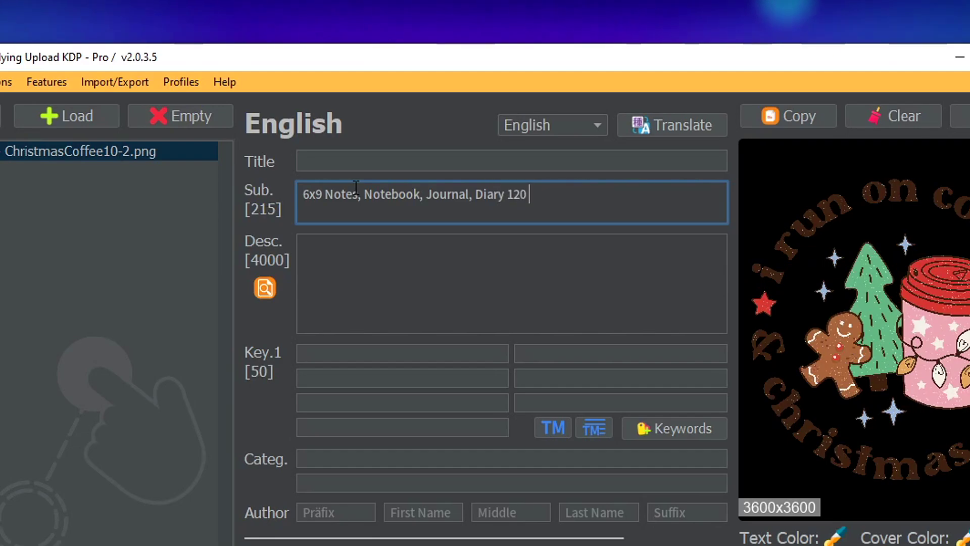
text(Pag)
text(es)
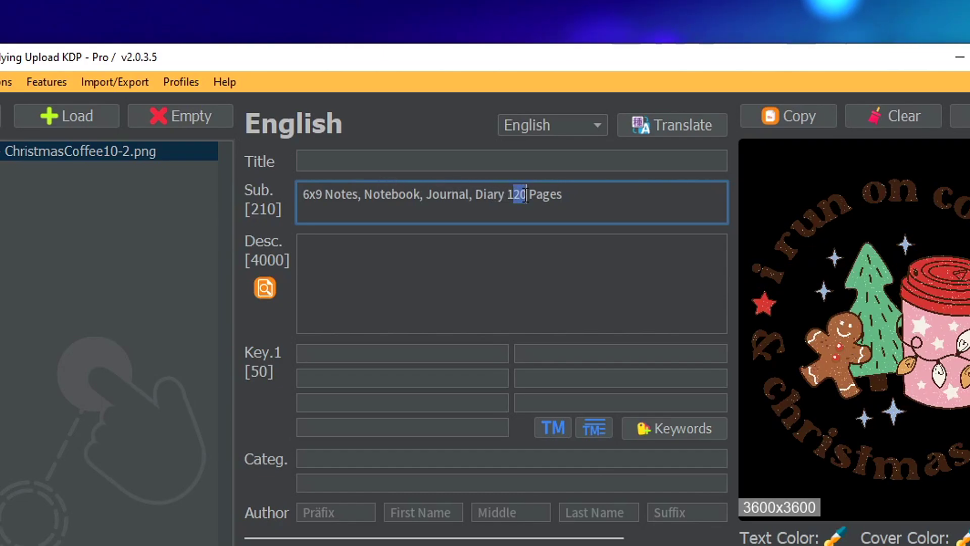
click(526, 195)
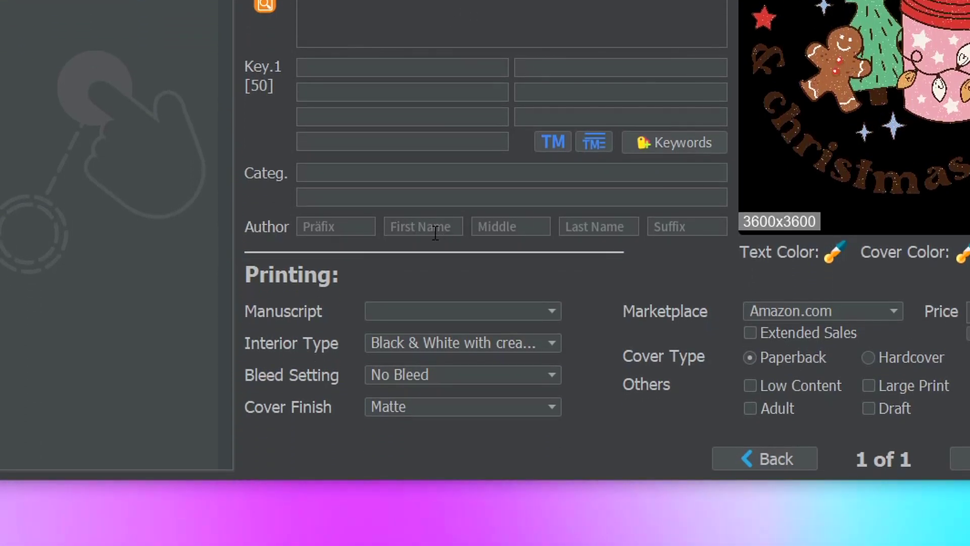
Fill in the author with first name "Neodesigns" and last name "Publishing"
click(434, 230)
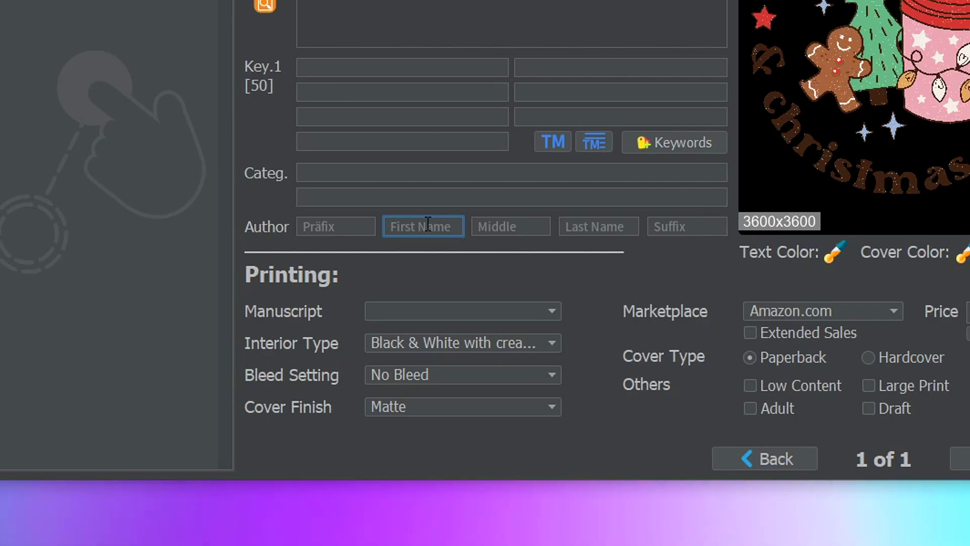
text(Neodesigns)
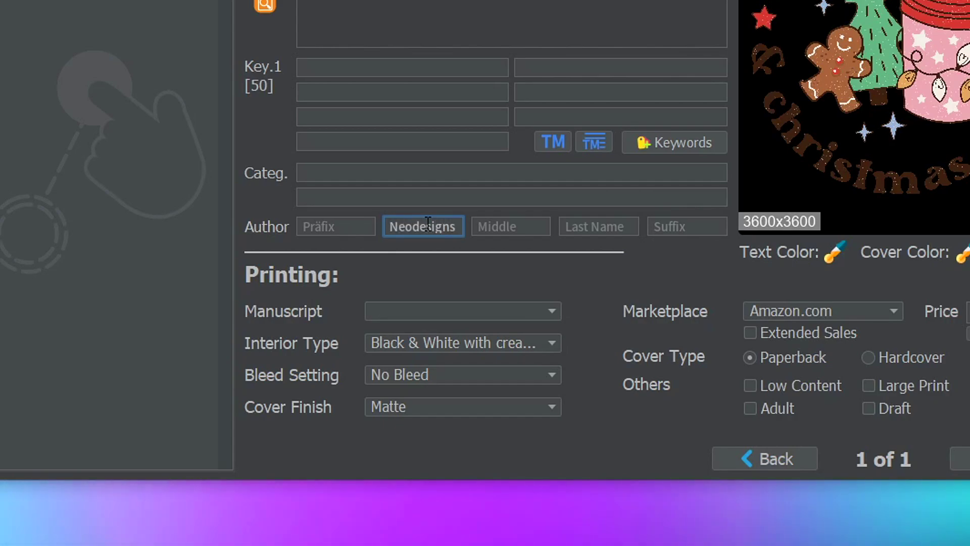
key(Tab)
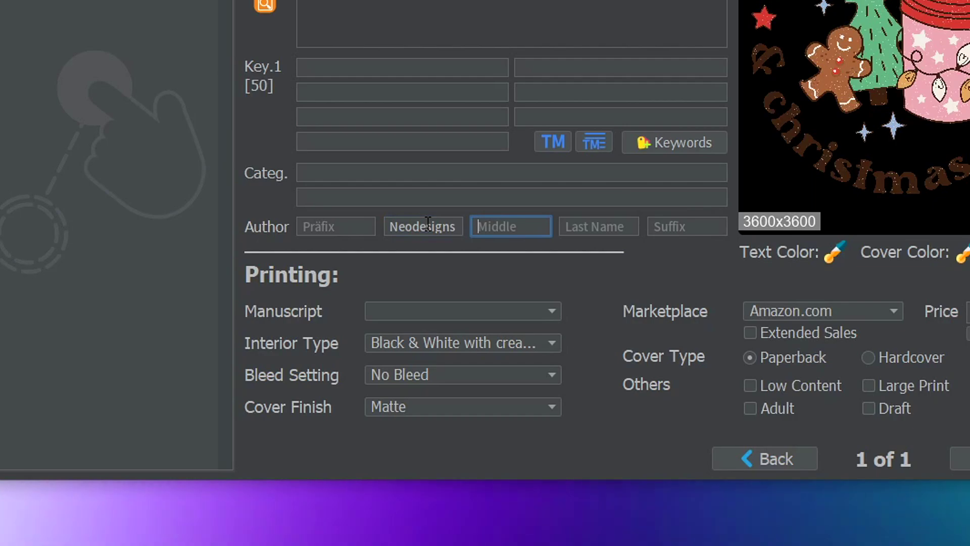
key(Tab)
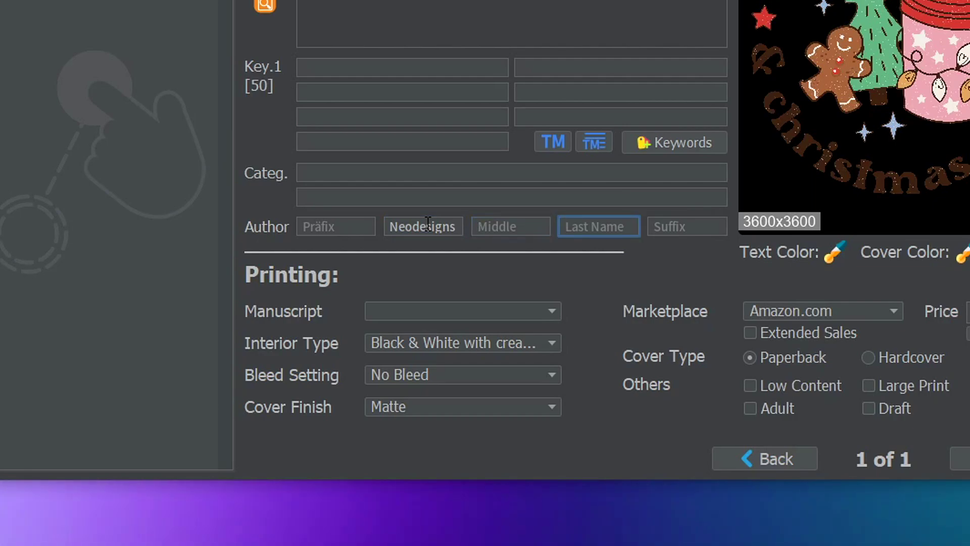
text(Publishing)
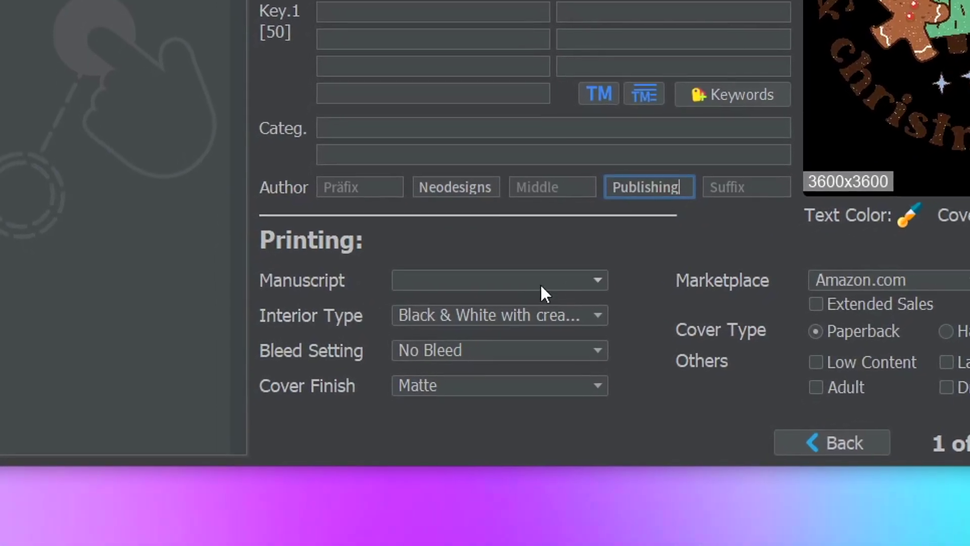
Set the printing options to manuscript Journal_paperback_6x9_120_bleed.pdf, Black & White with white paper, Bleed, and Matte cover finish
click(500, 283)
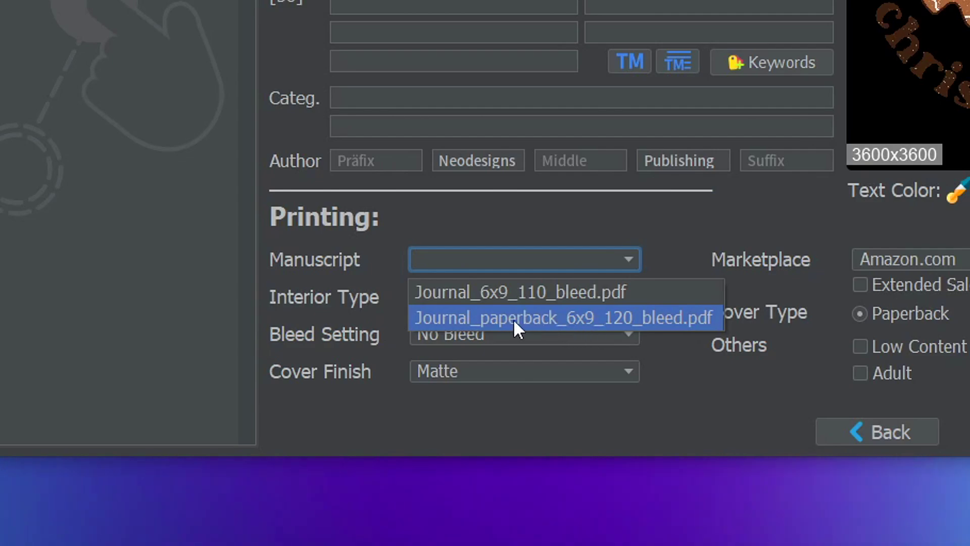
click(586, 319)
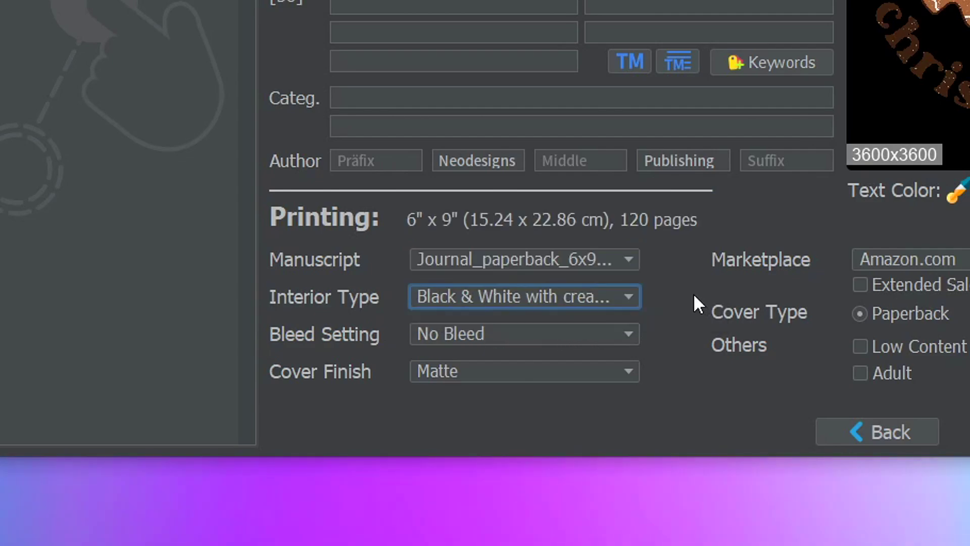
click(502, 297)
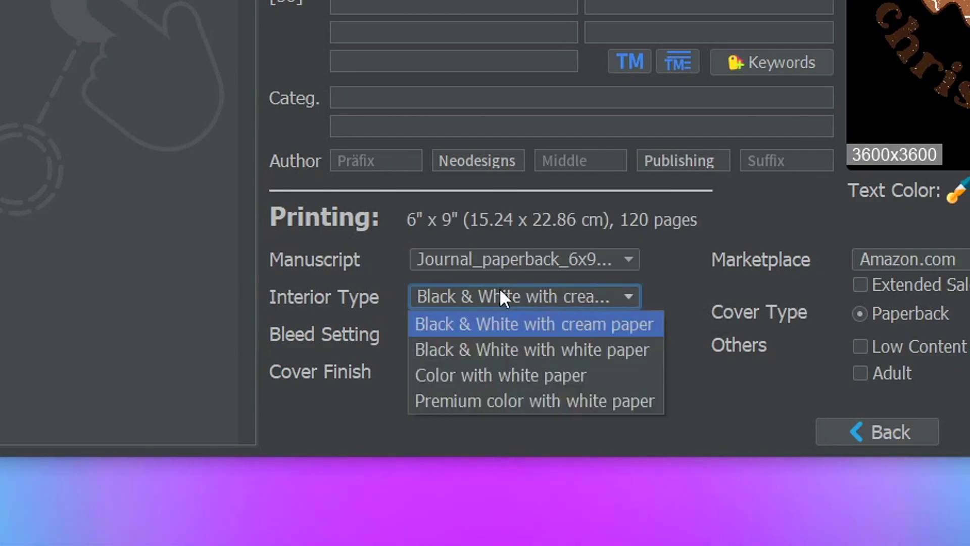
click(522, 355)
click(472, 338)
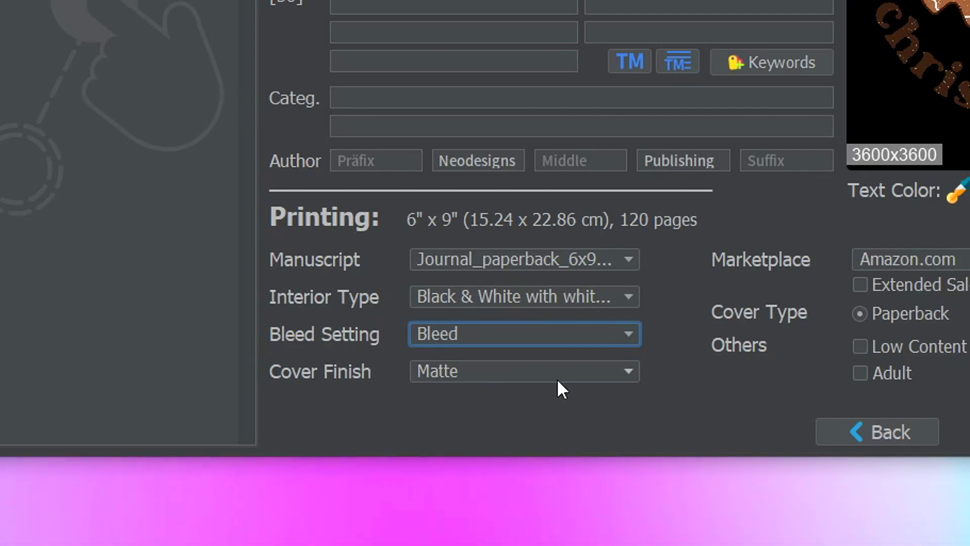
click(458, 375)
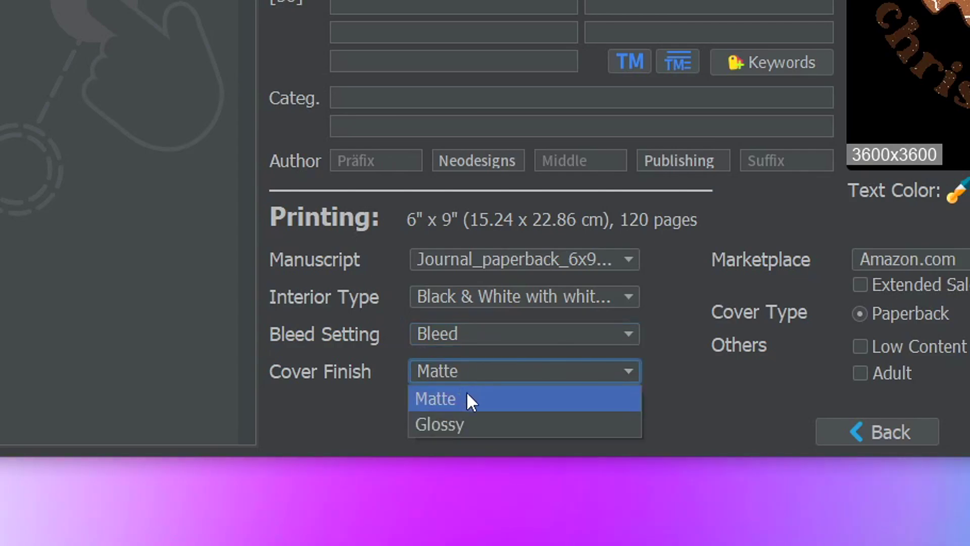
click(627, 367)
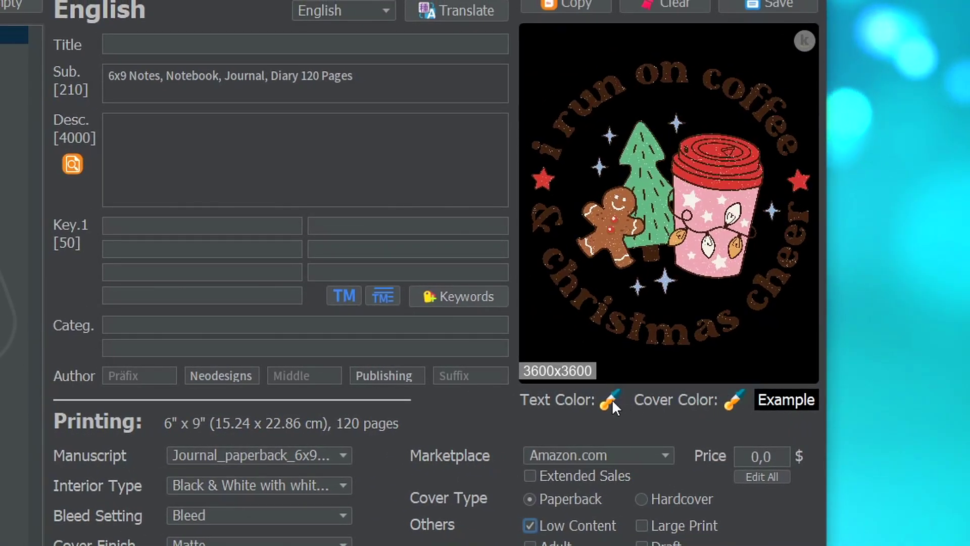
Set the cover's text color to black and its background cover color to white
click(610, 399)
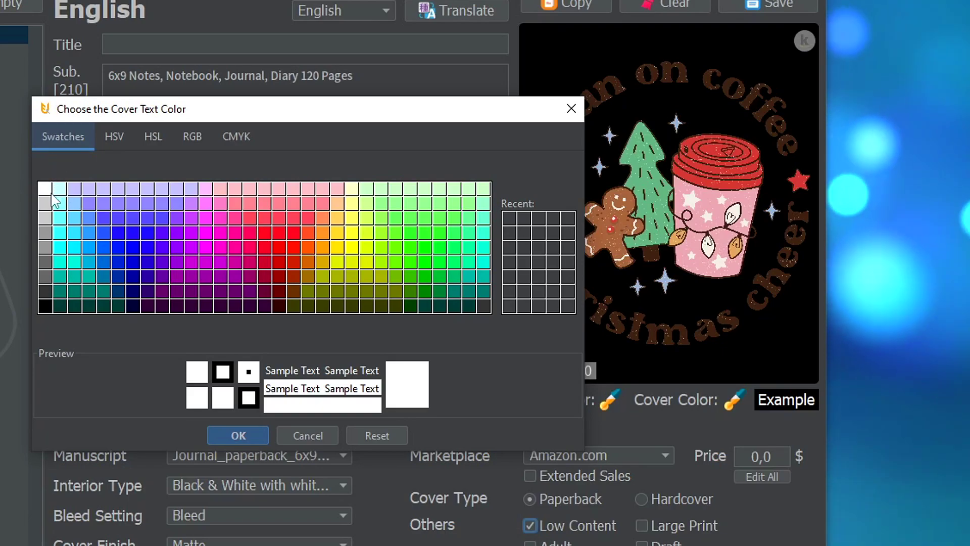
click(48, 305)
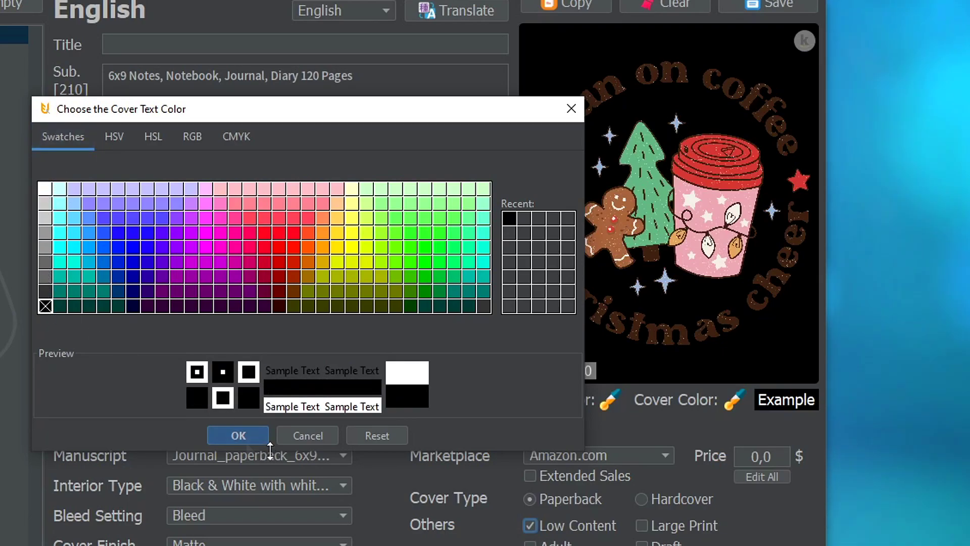
key(Return)
click(736, 400)
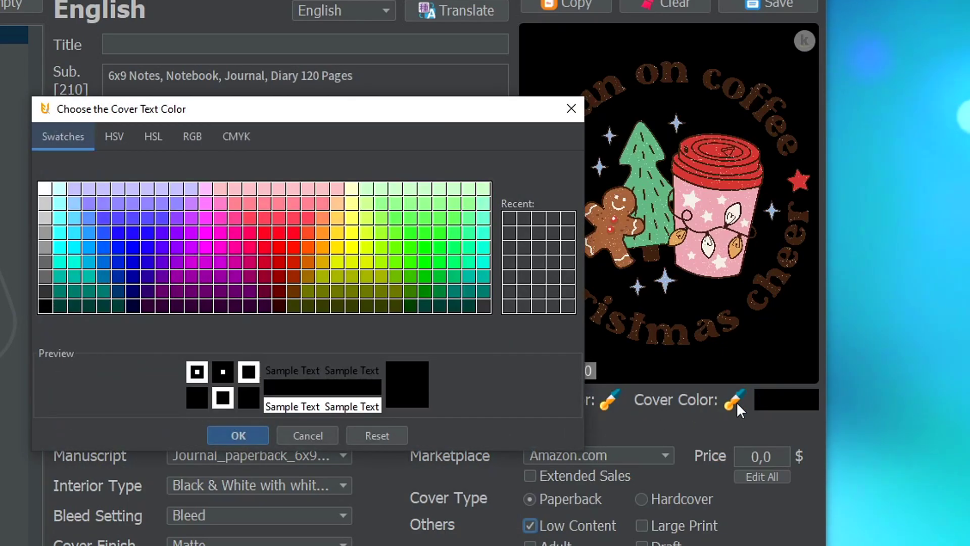
click(45, 189)
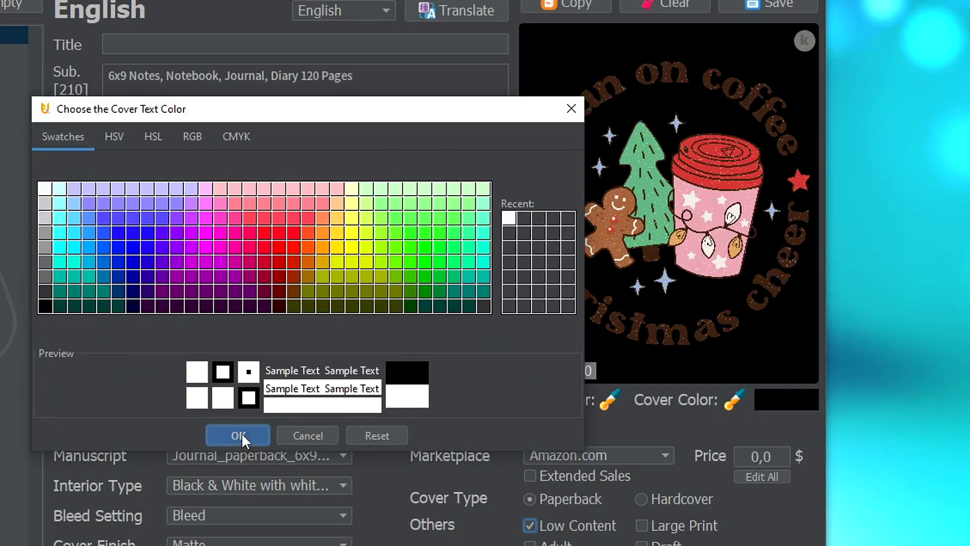
click(237, 435)
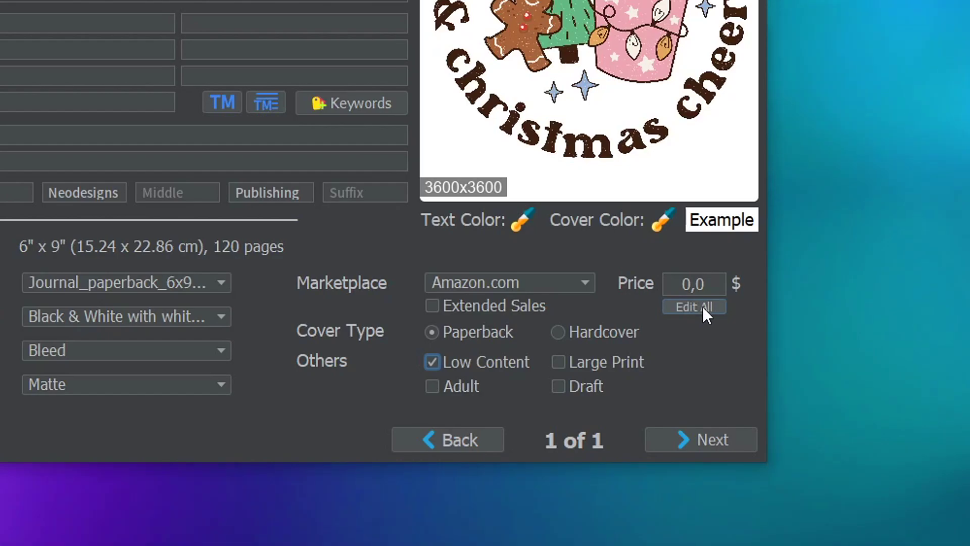
Fill in all marketplace prices, including 6.99 $ for Amazon.com, 6.53 € for Amazon.de, 35.00 zł for Amazon.pl, 8.99 $ for Amazon.ca and 13.63 $ for Amazon.com.au
click(703, 306)
scroll(702, 307, down, 2)
scroll(703, 306, up, 2)
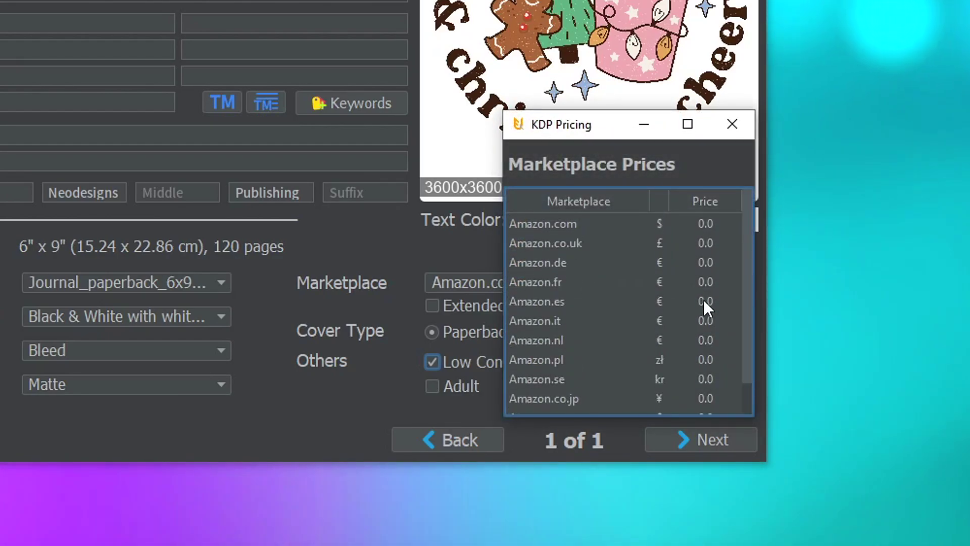
scroll(548, 313, down, 2)
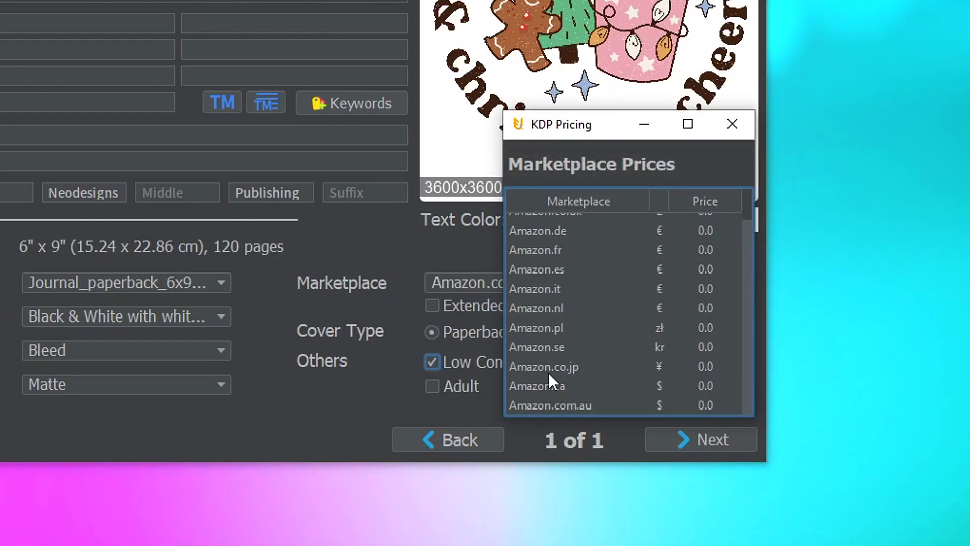
scroll(571, 364, up, 2)
scroll(667, 262, down, 2)
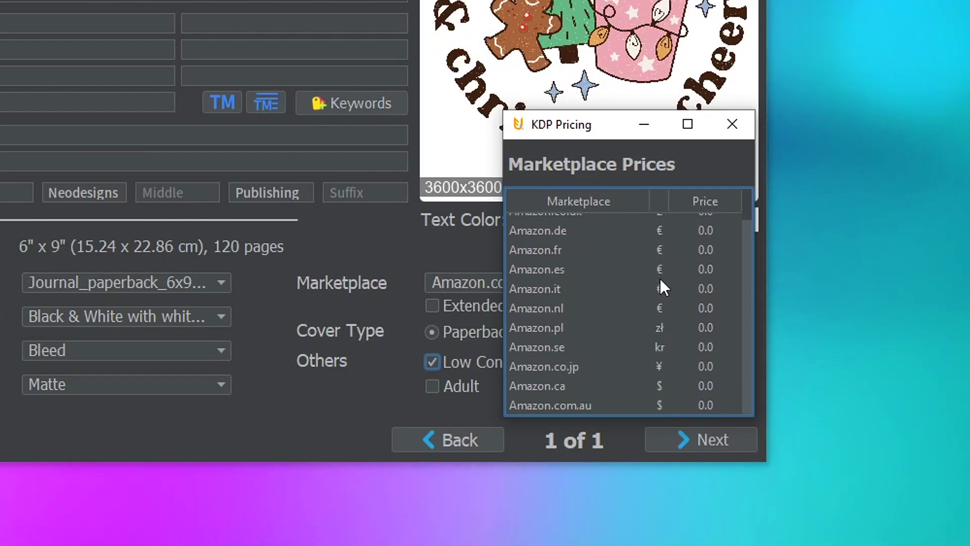
scroll(661, 323, up, 2)
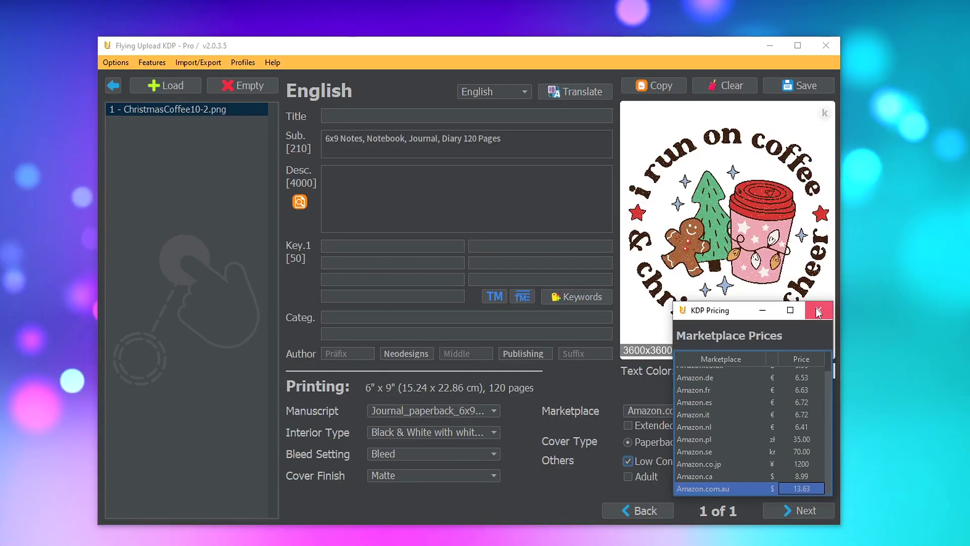
click(819, 306)
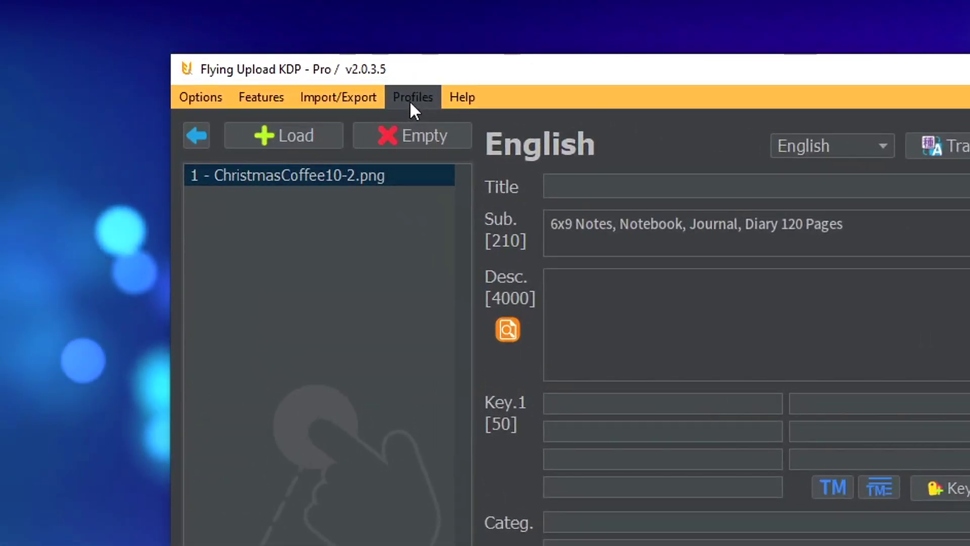
Save the current ChristmasCoffee10-2.png listing settings as a reusable profile
click(364, 93)
mouse_move(375, 117)
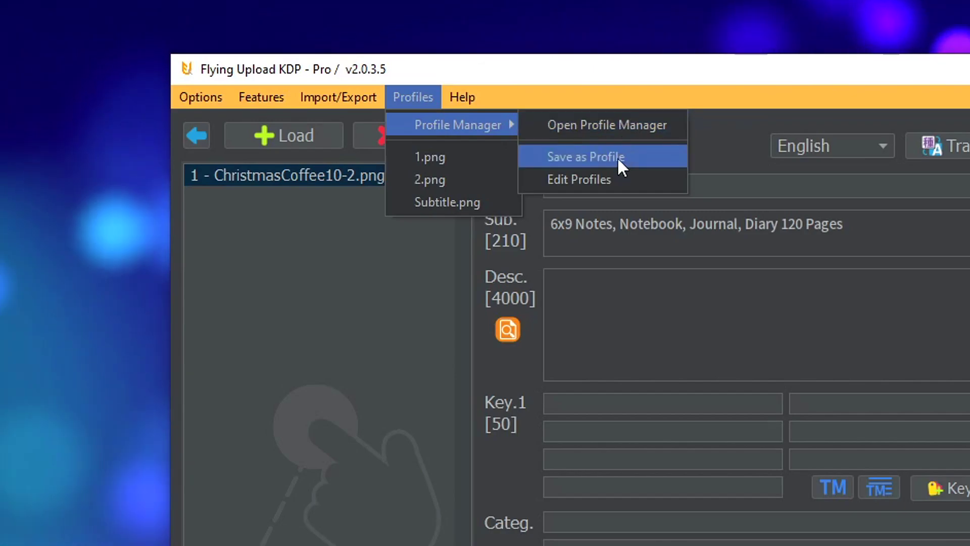
click(617, 156)
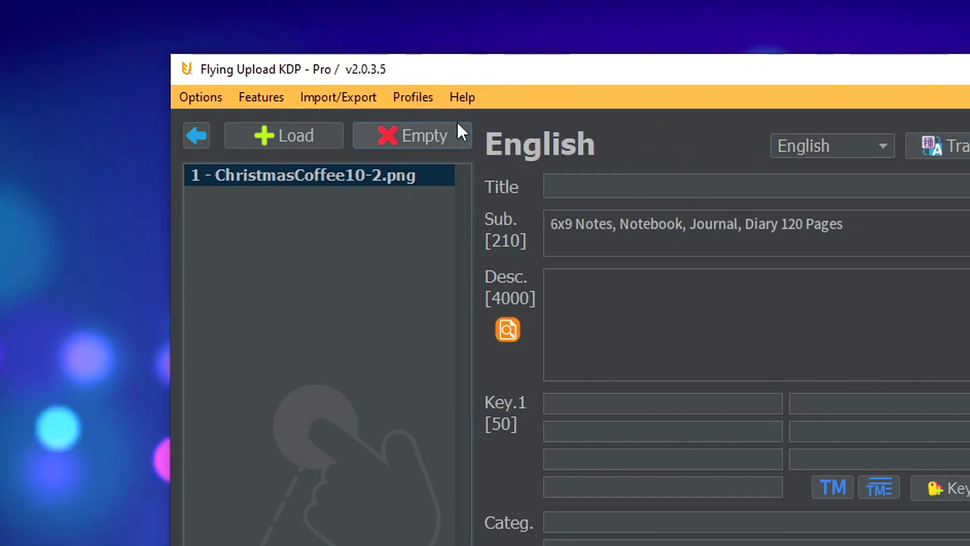
Rename the saved ChristmasCoffee10-2.png profile to "Profile White Background" in the Profile Manager and save the change
click(418, 101)
mouse_move(429, 121)
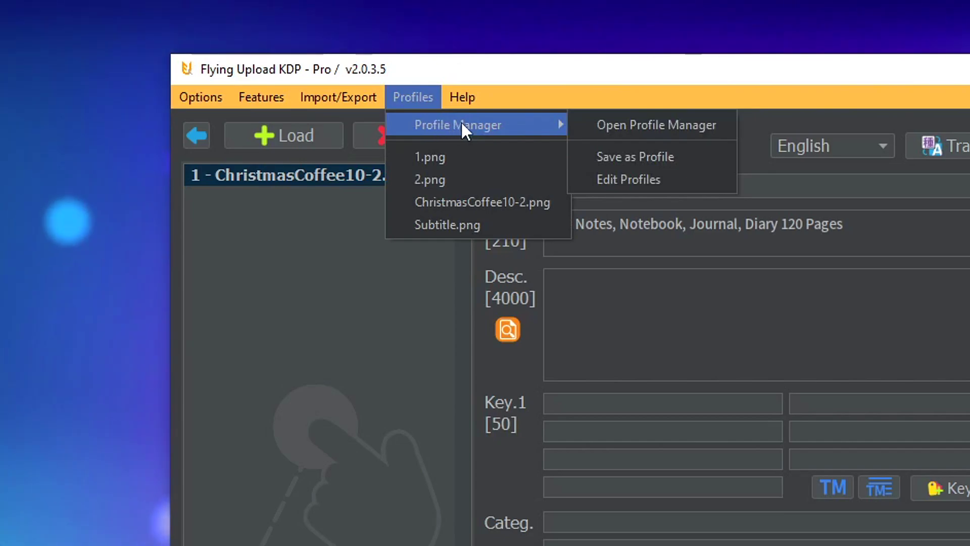
click(614, 126)
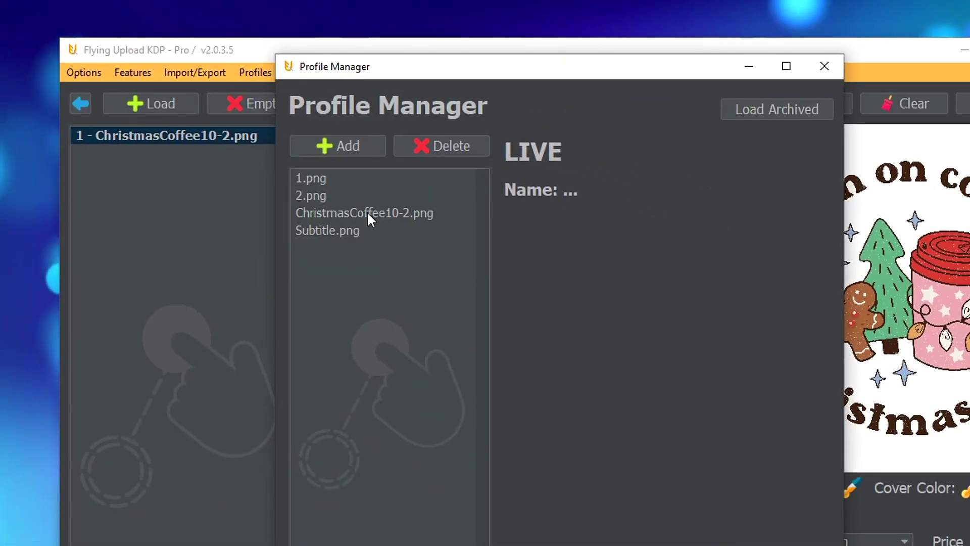
click(368, 211)
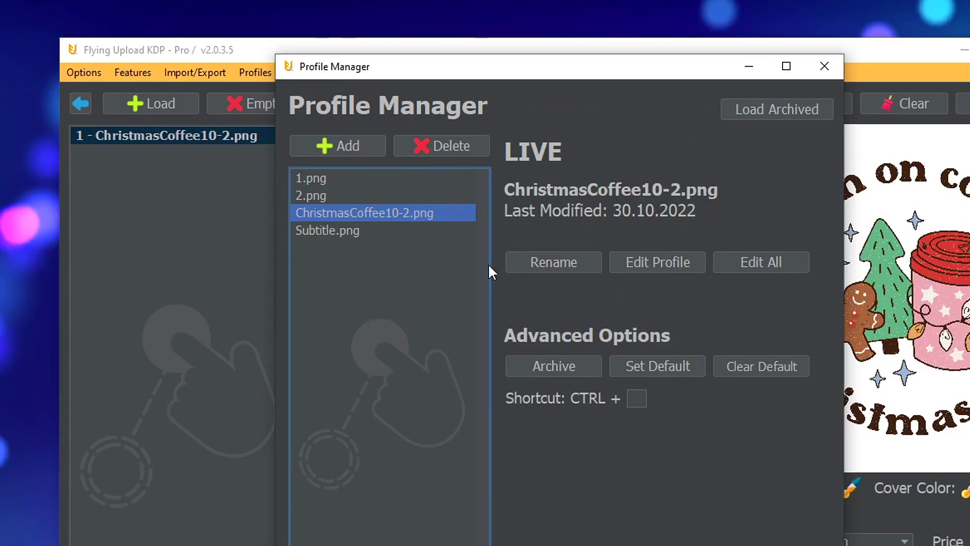
click(562, 263)
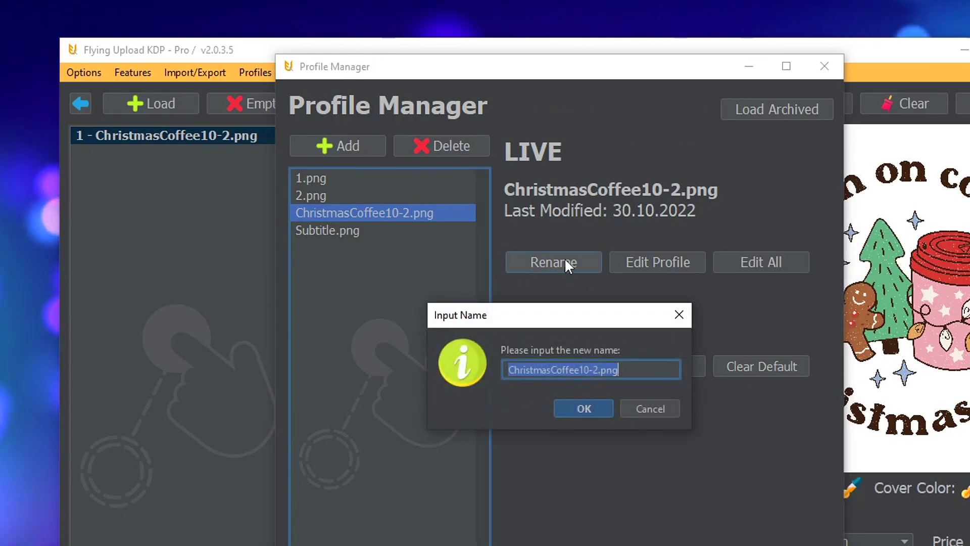
text(Profile White Background)
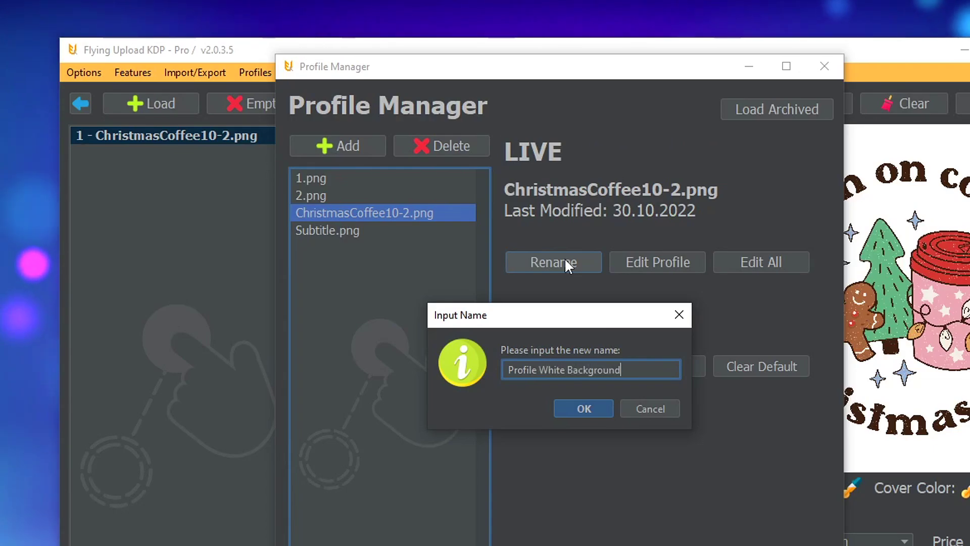
click(584, 408)
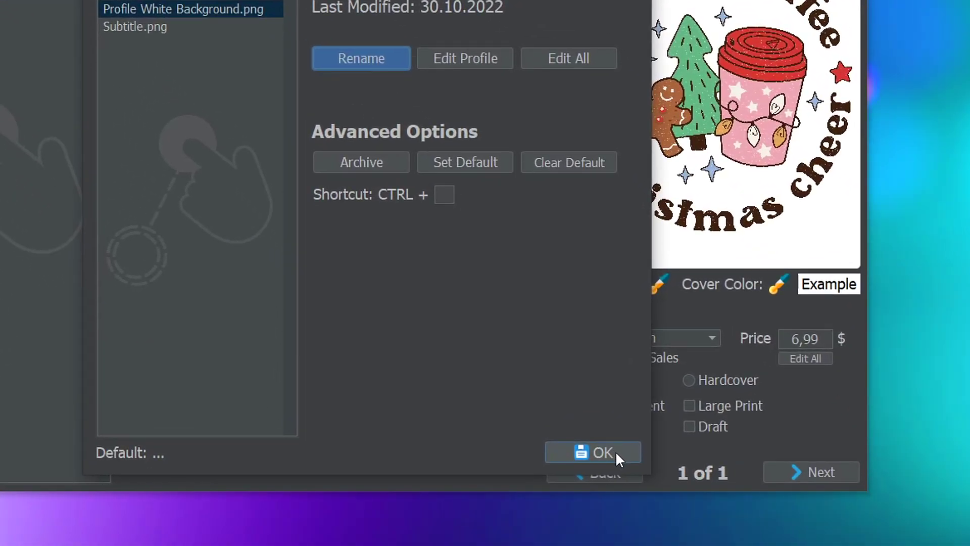
click(615, 450)
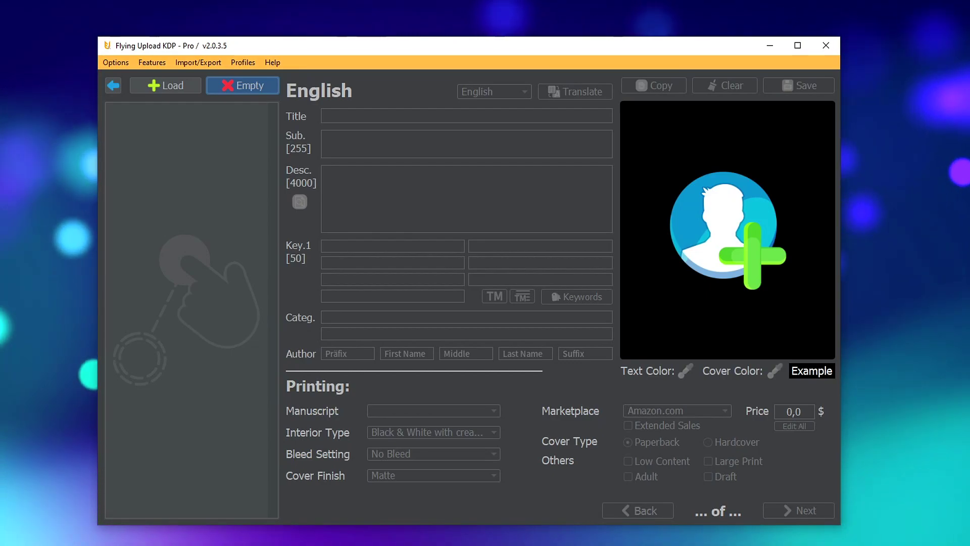
Load the nine ChristmasCoffee PNG designs from 1-1 to 10-1 and step through every listing from first to last
drag(3, 334, 166, 165)
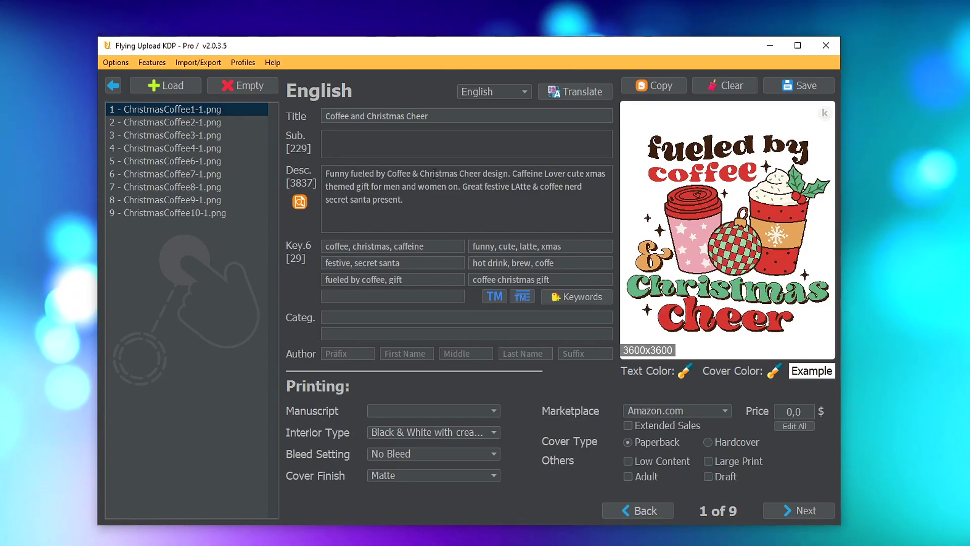
click(204, 113)
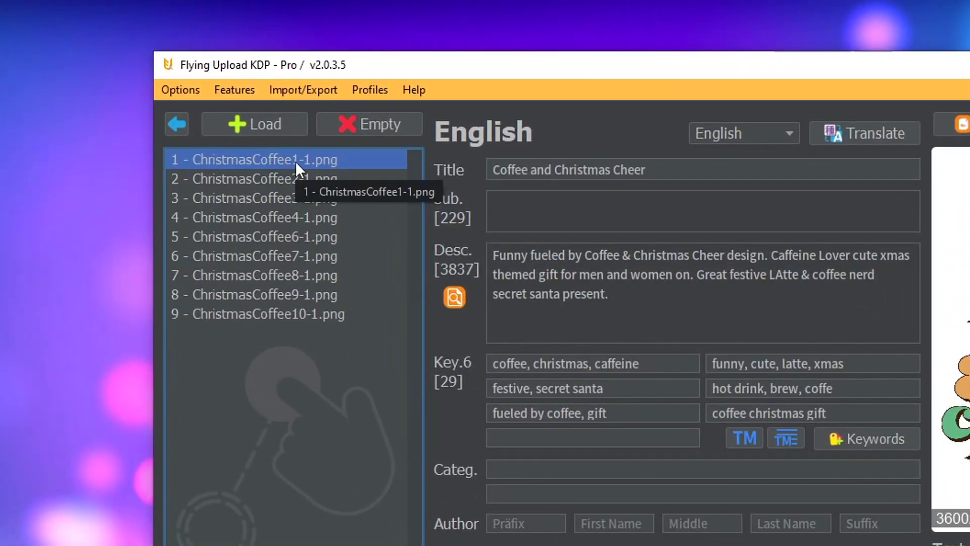
key(Down)
key(Down)
key(Down)
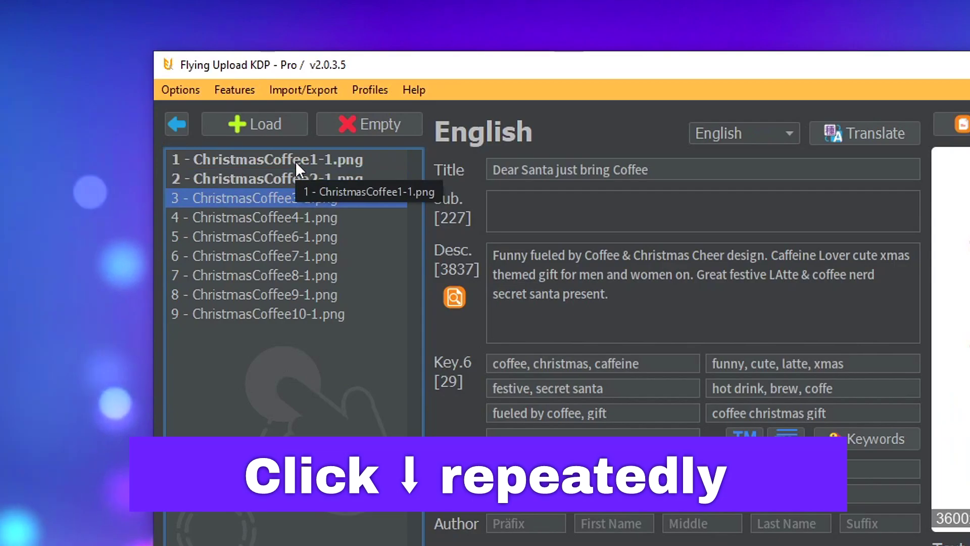
key(Down)
key(Down)
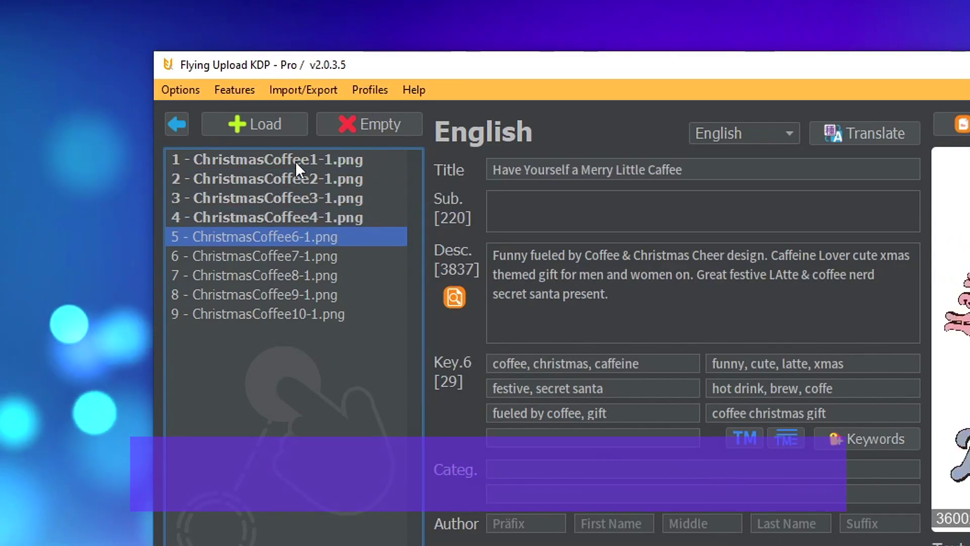
key(Down)
key(Down)
key(Down)
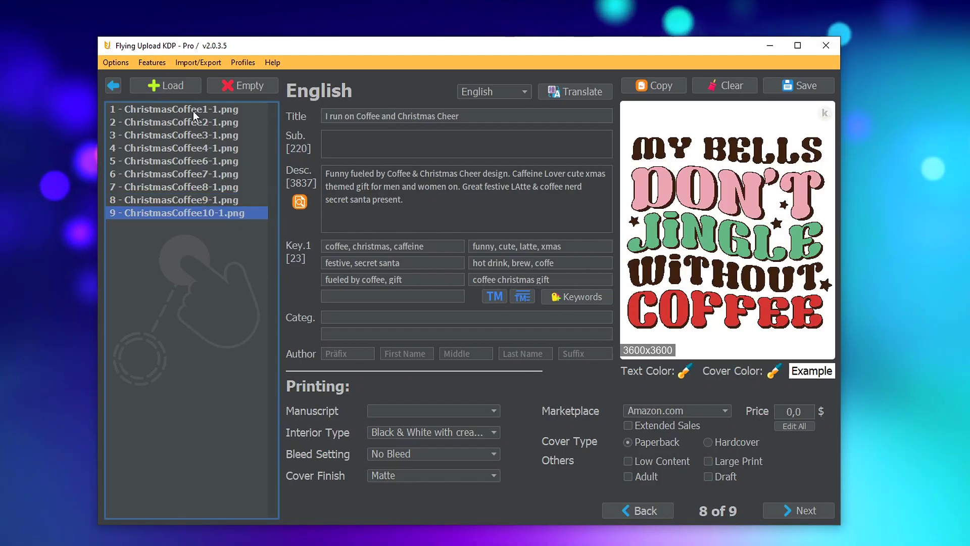
key(Up)
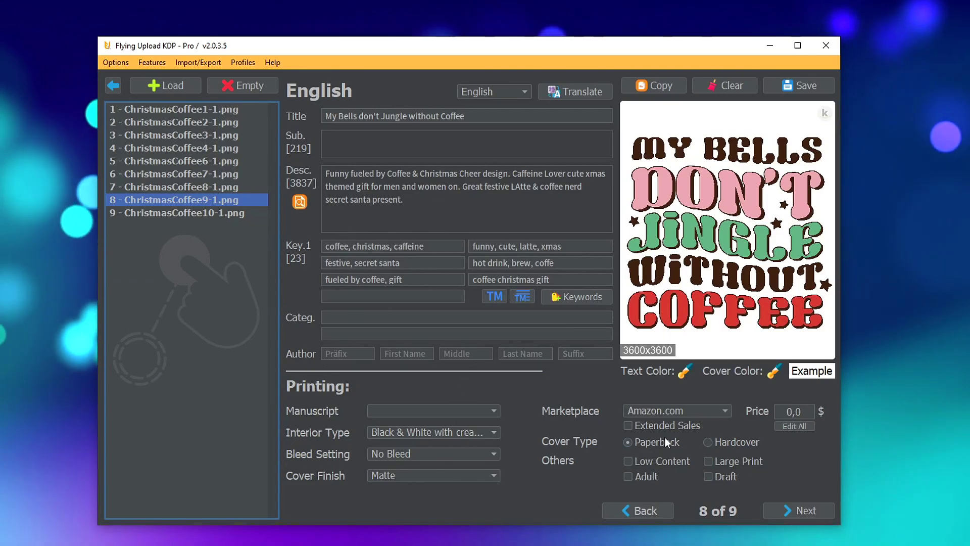
Apply the Profile White Background.png profile to all listings
click(217, 216)
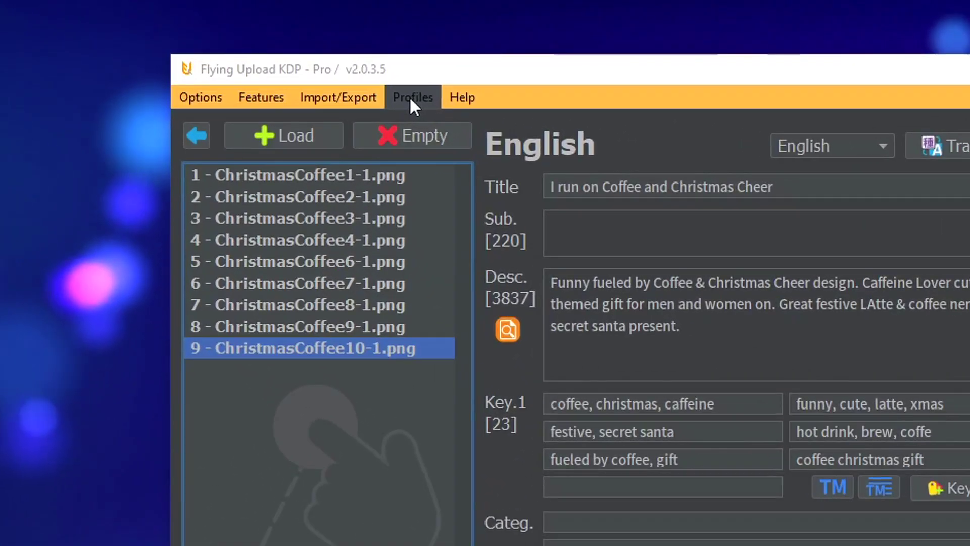
click(410, 98)
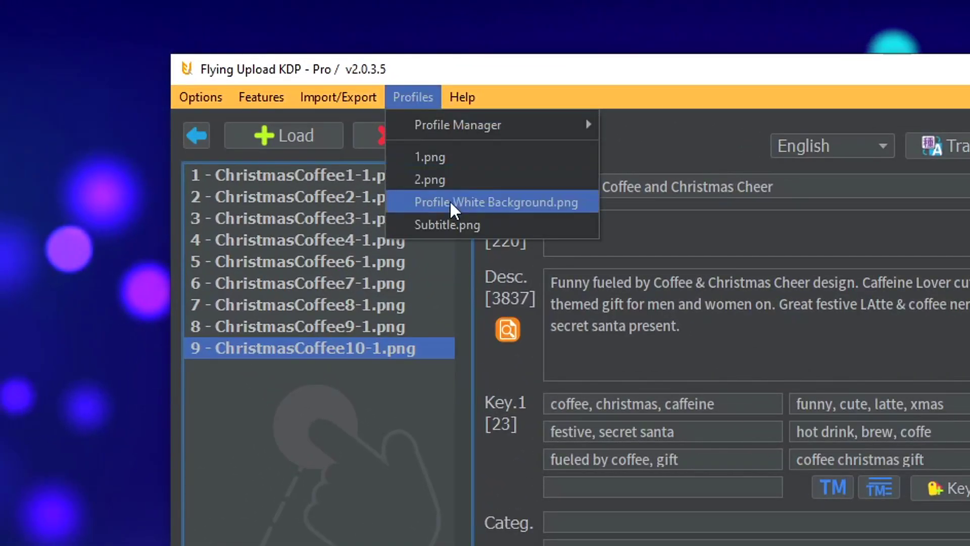
click(484, 202)
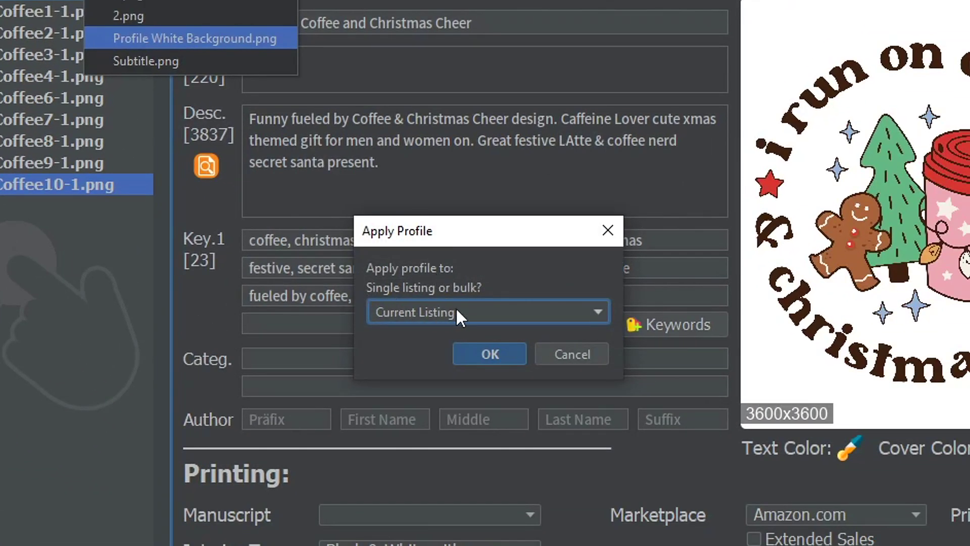
click(454, 312)
click(443, 355)
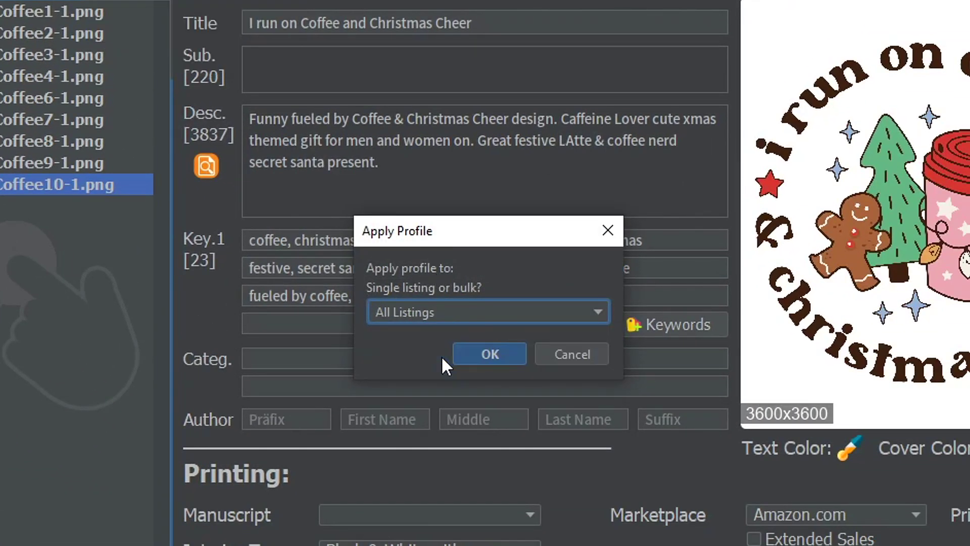
click(490, 353)
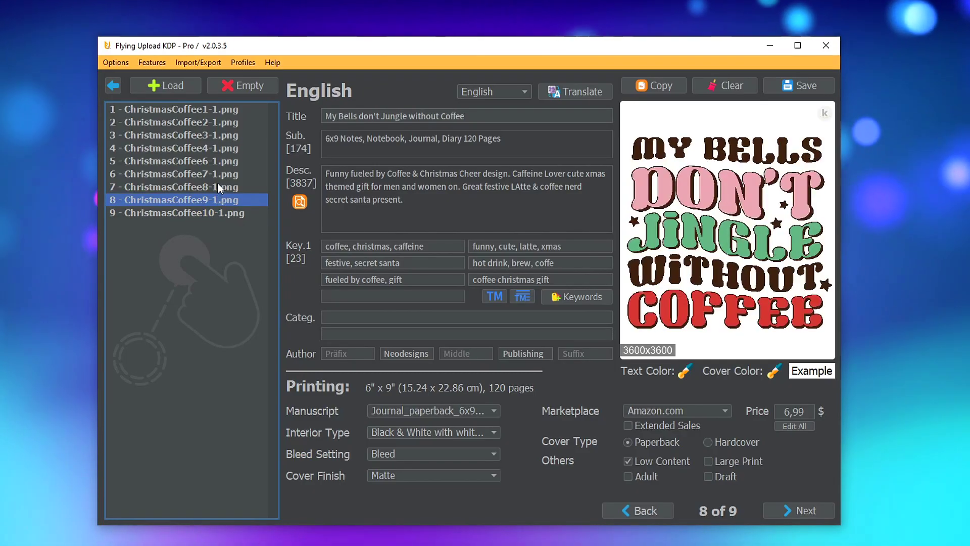
Check the applied subtitle, author, printing options and price across several of the ChristmasCoffee listings
click(217, 184)
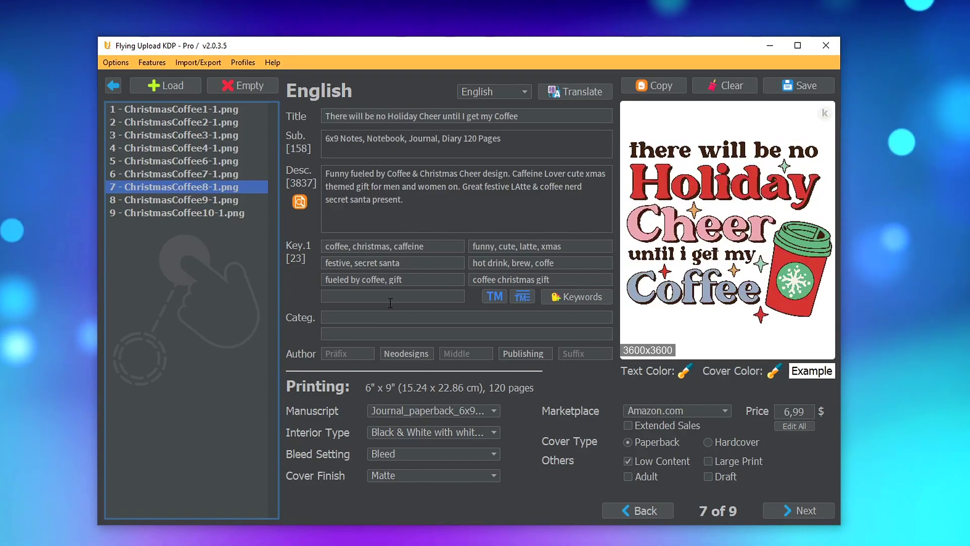
click(203, 173)
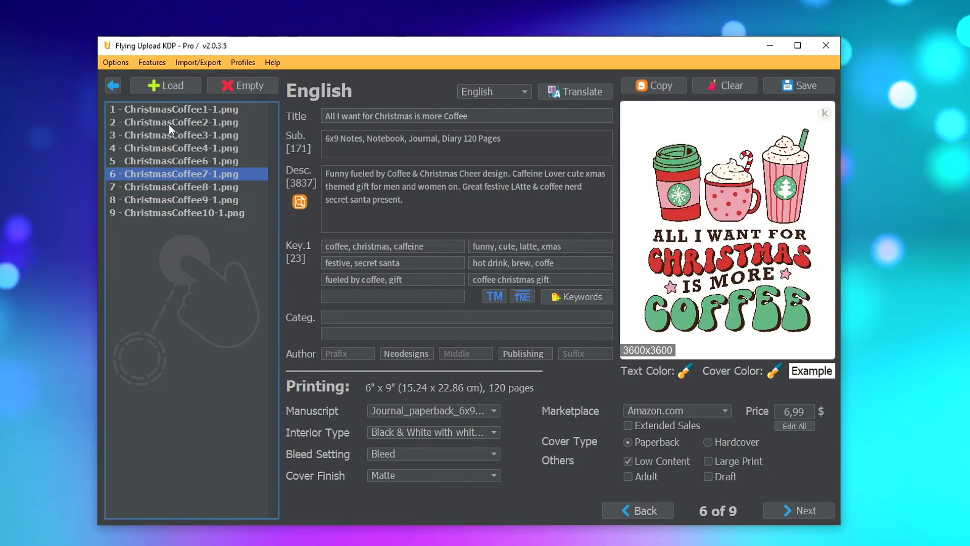
click(156, 110)
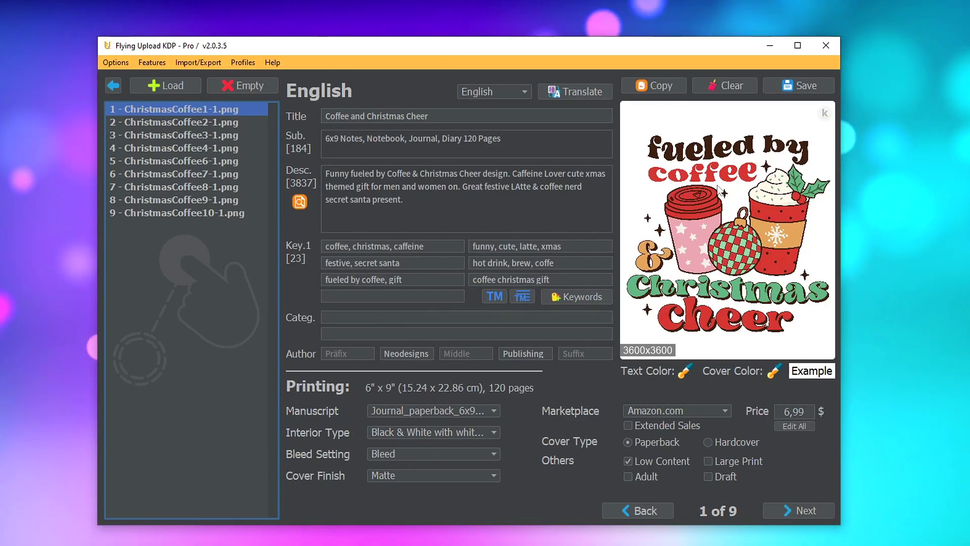
click(216, 126)
click(208, 135)
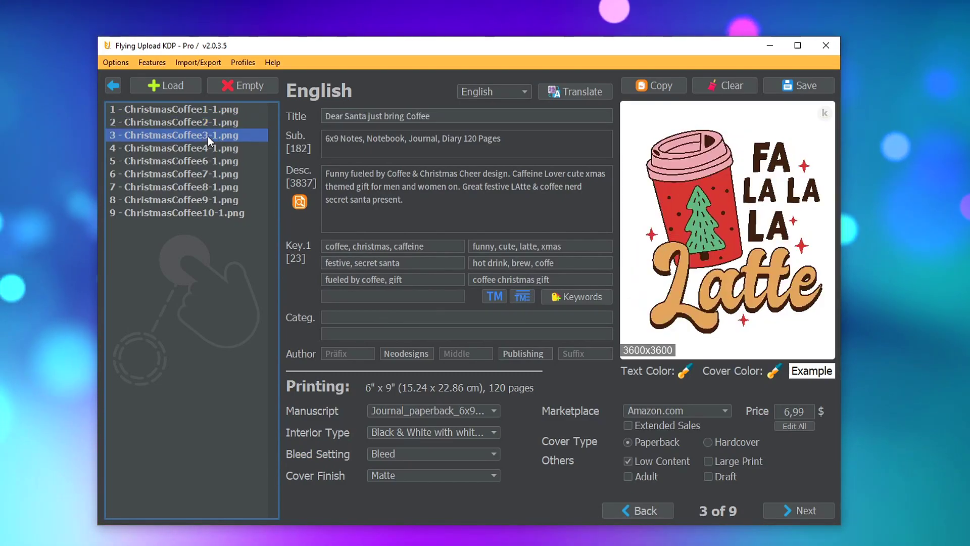
Set the ChristmasCoffee1-1.png listing's categories to Nonfiction > Cooking > Beverages > Coffee & Tea and Nonfiction > Religion > Holidays > Christmas & Advent
click(205, 112)
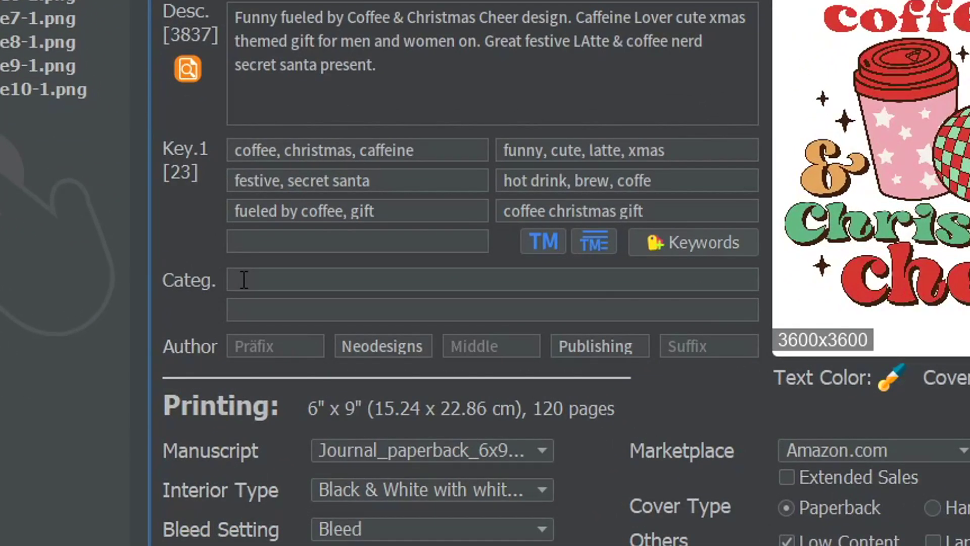
click(247, 279)
text(coffee)
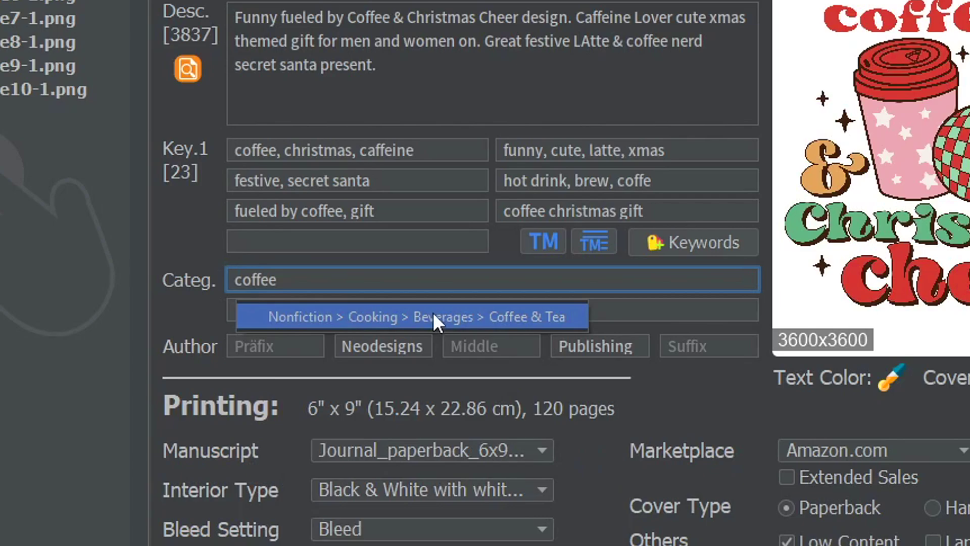
click(532, 326)
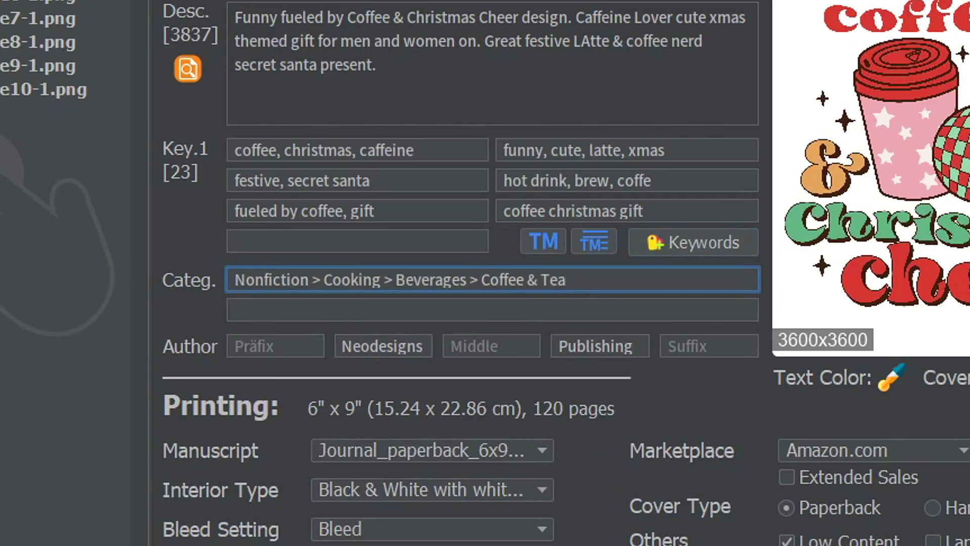
click(318, 309)
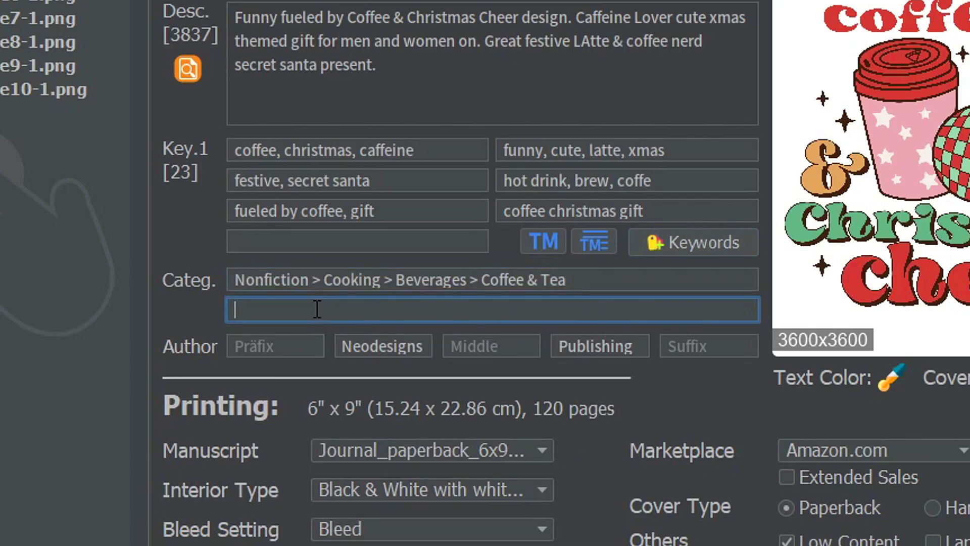
text(christmas)
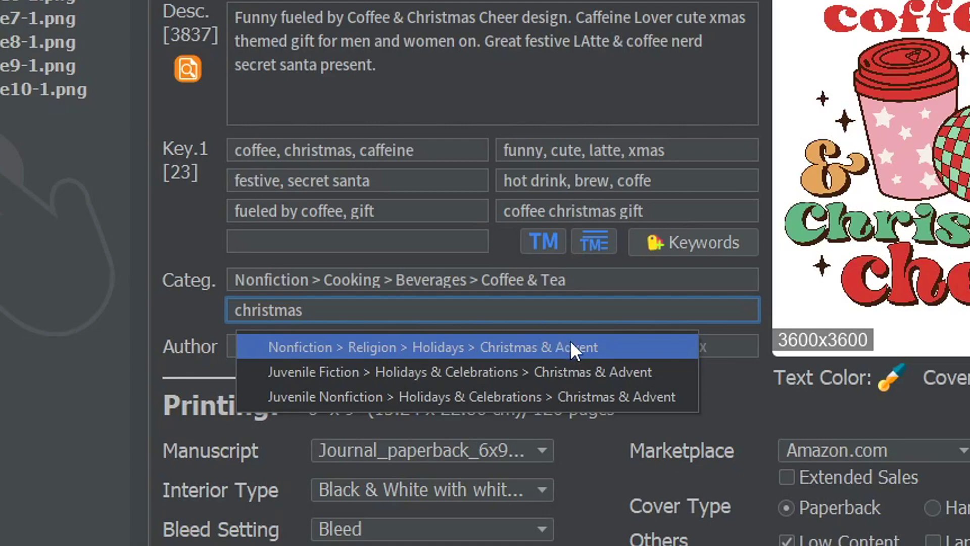
click(606, 347)
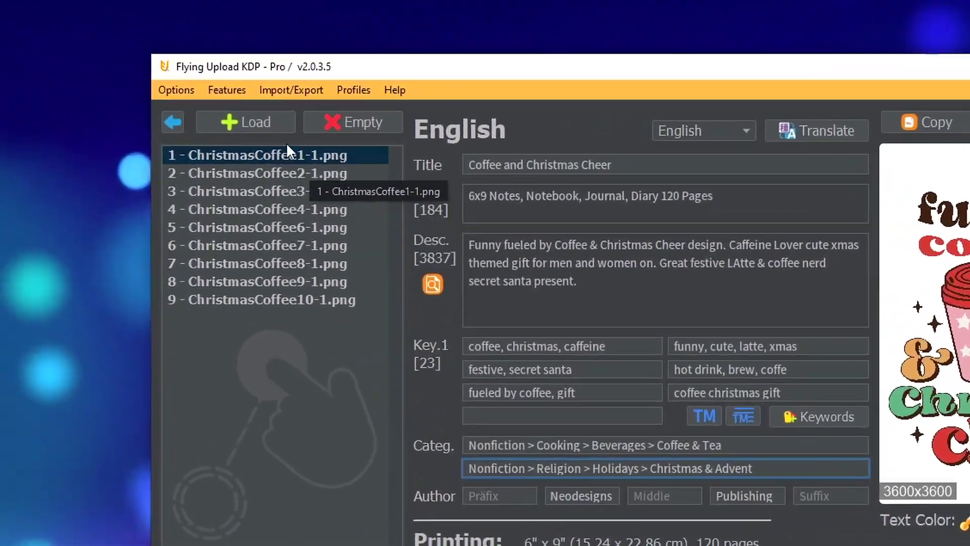
Copy the categories of design 1, ChristmasCoffee1-1.png, to all the other designs
click(232, 90)
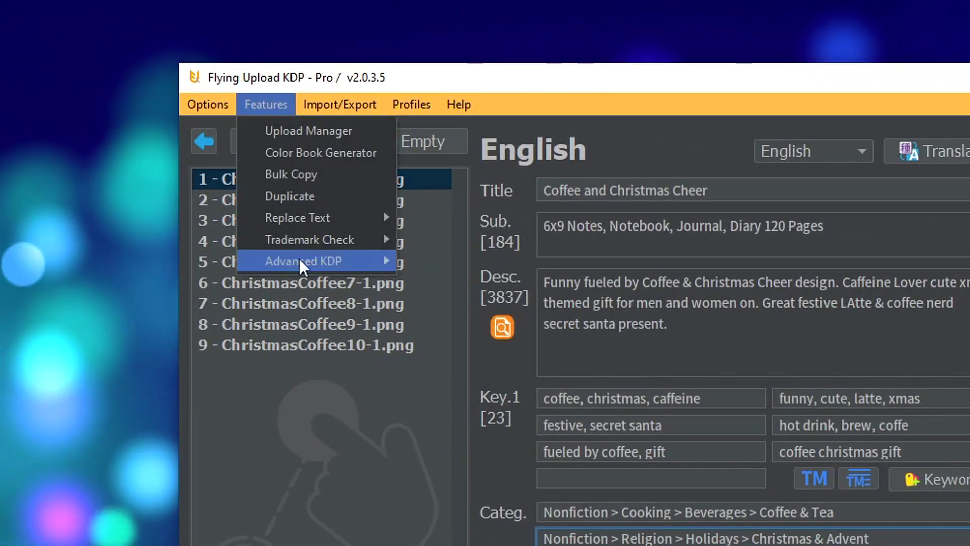
mouse_move(299, 261)
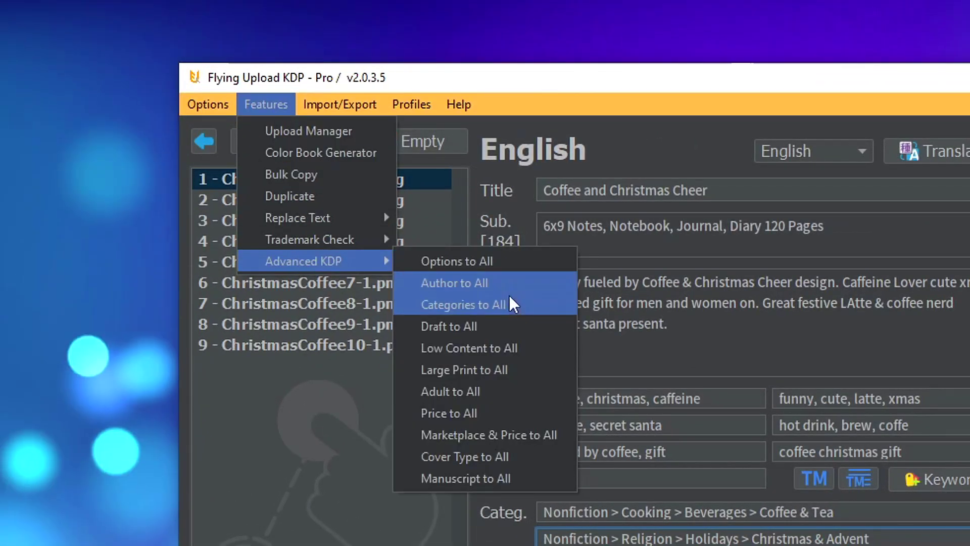
click(509, 297)
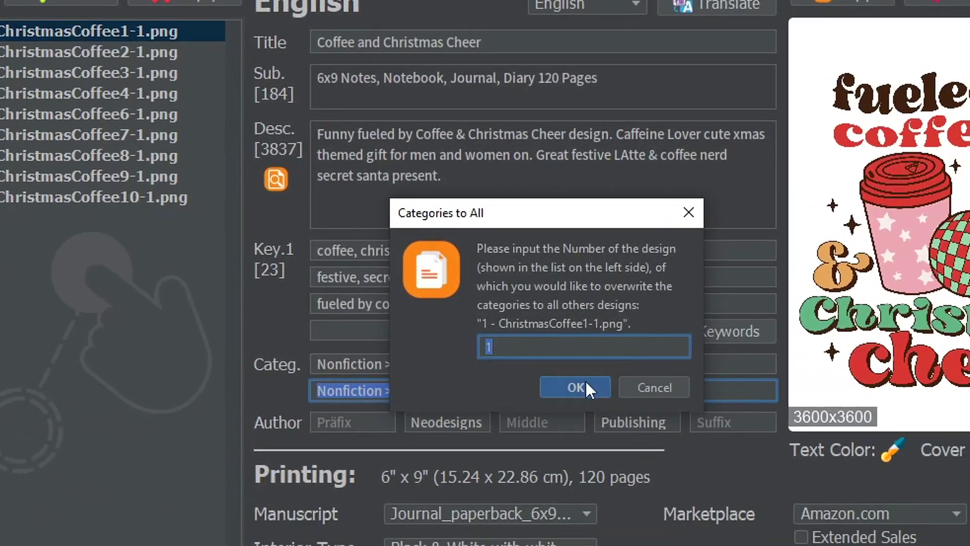
click(560, 386)
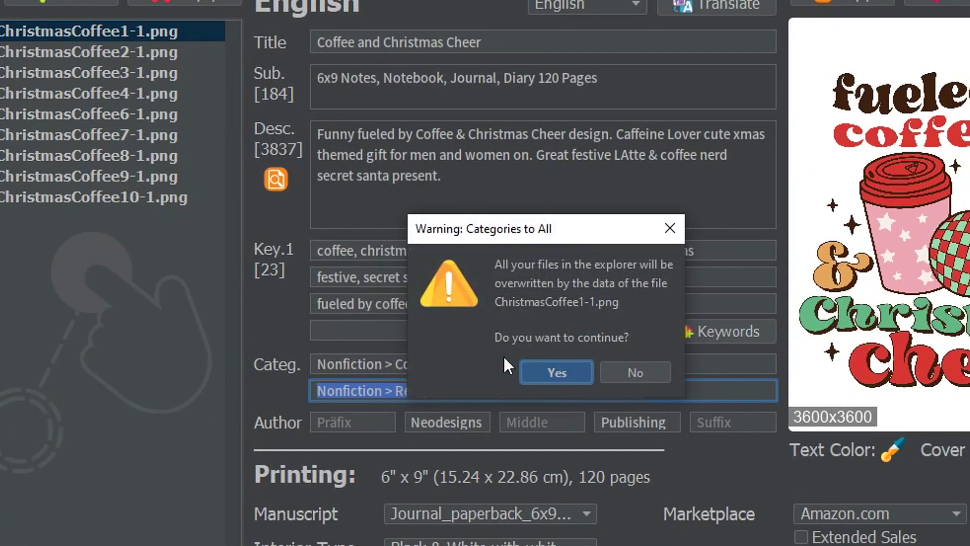
click(551, 371)
Check the copied categories across the ChristmasCoffee listings from the second to the last
click(129, 56)
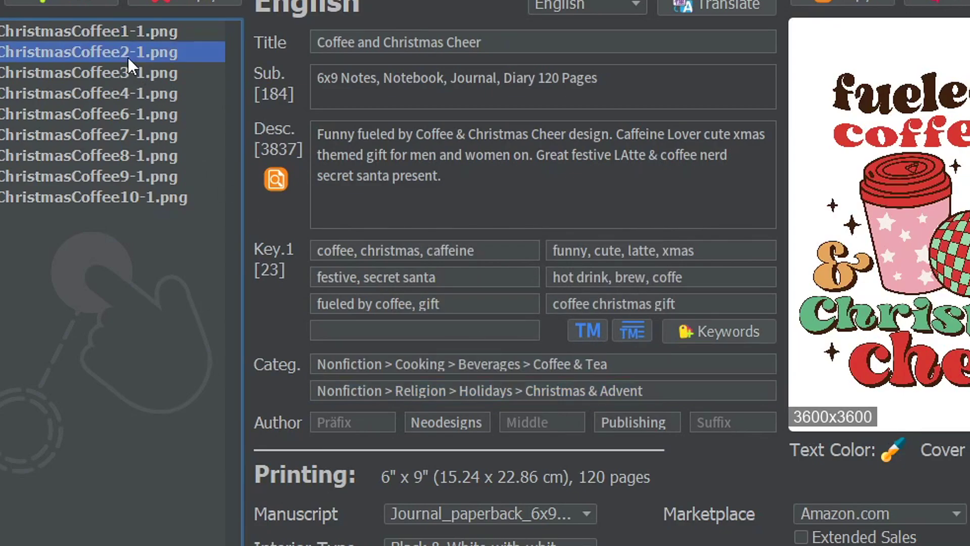
click(134, 72)
click(137, 112)
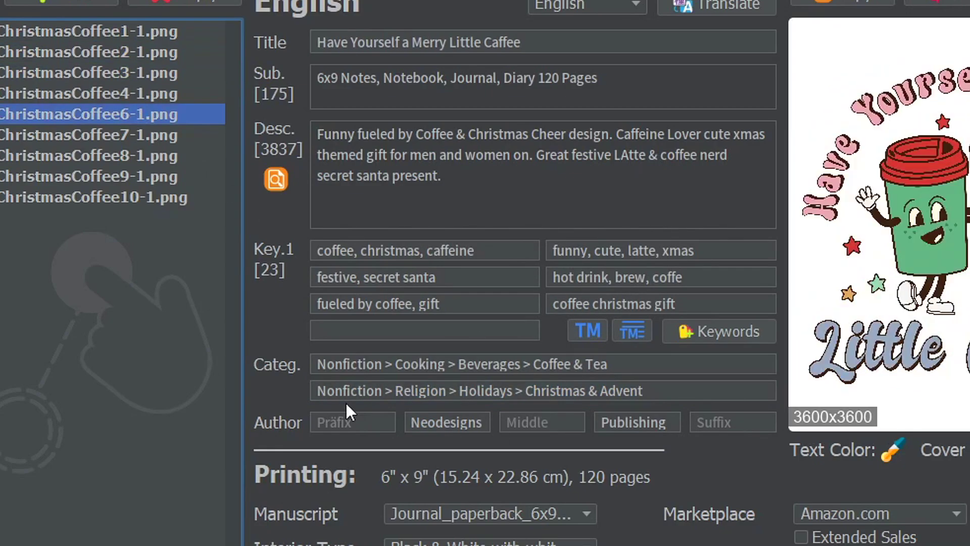
click(136, 174)
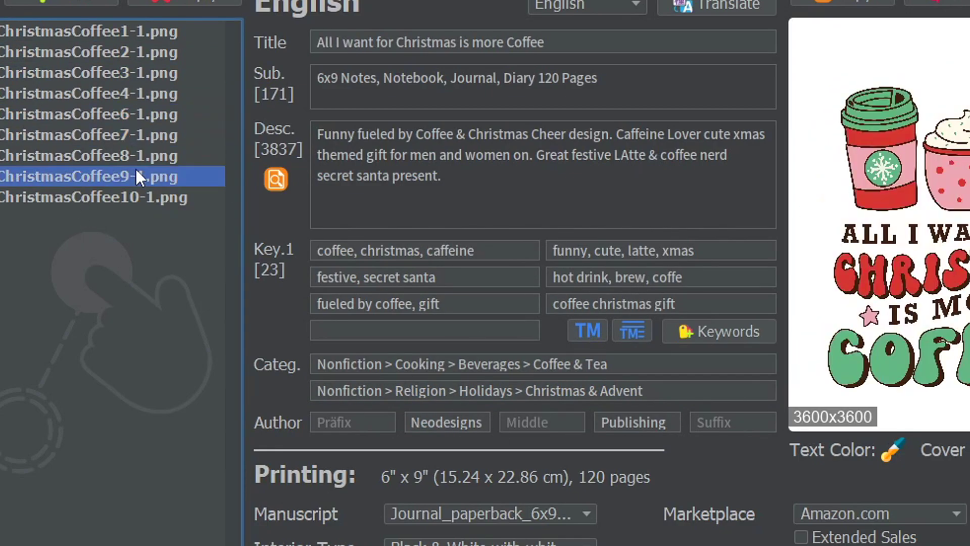
click(139, 197)
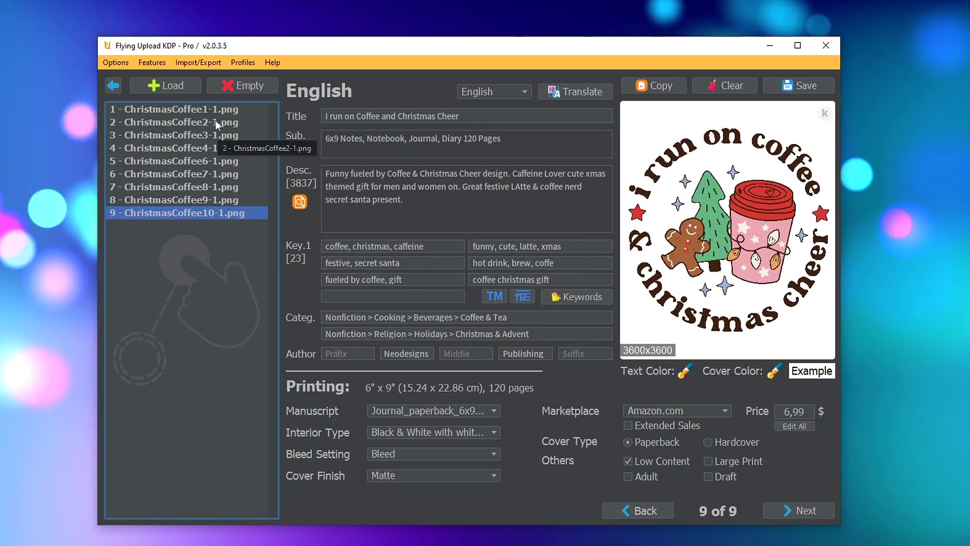
click(216, 122)
key(Down)
key(Down)
key(Down)
key(Down)
key(Down)
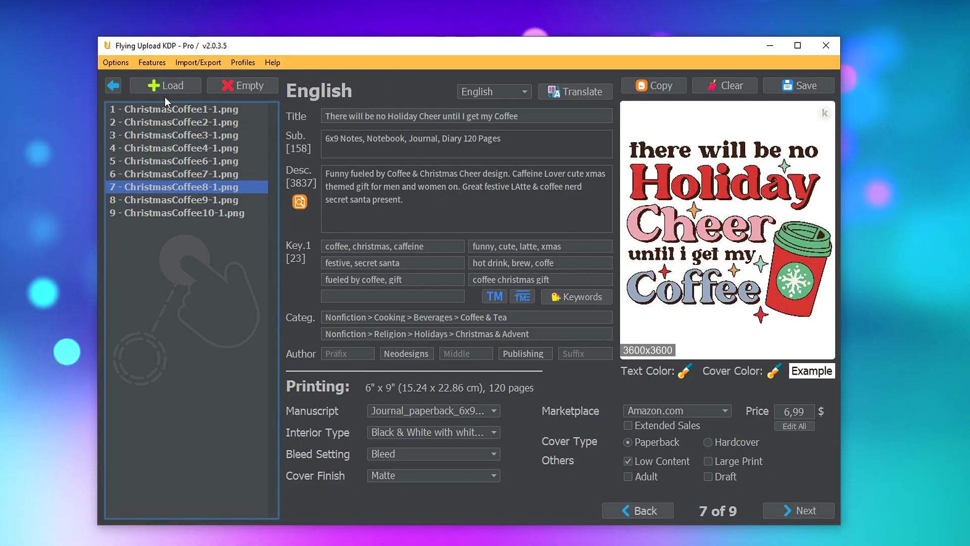
click(185, 161)
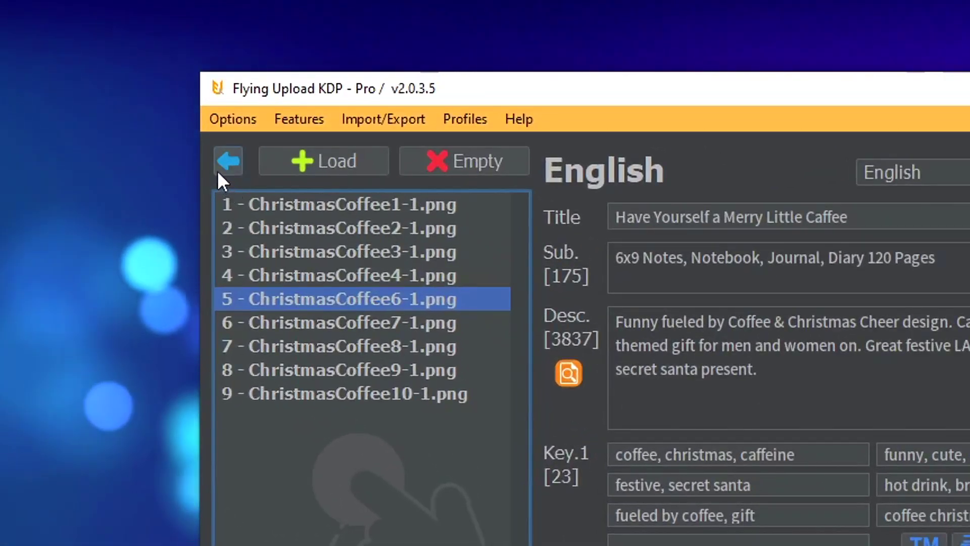
Open the upload page to view the queued ChristmasCoffee designs and return to the listing editor
click(110, 84)
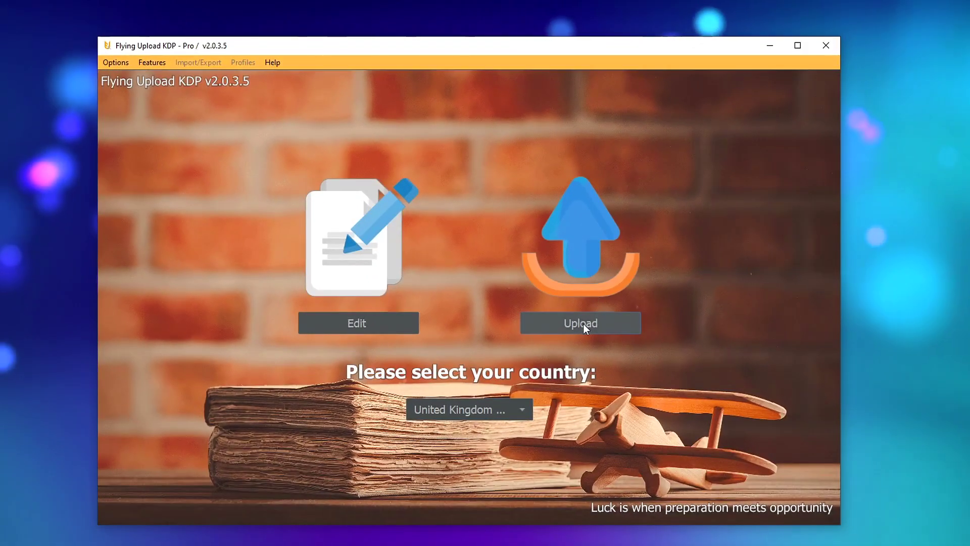
click(583, 324)
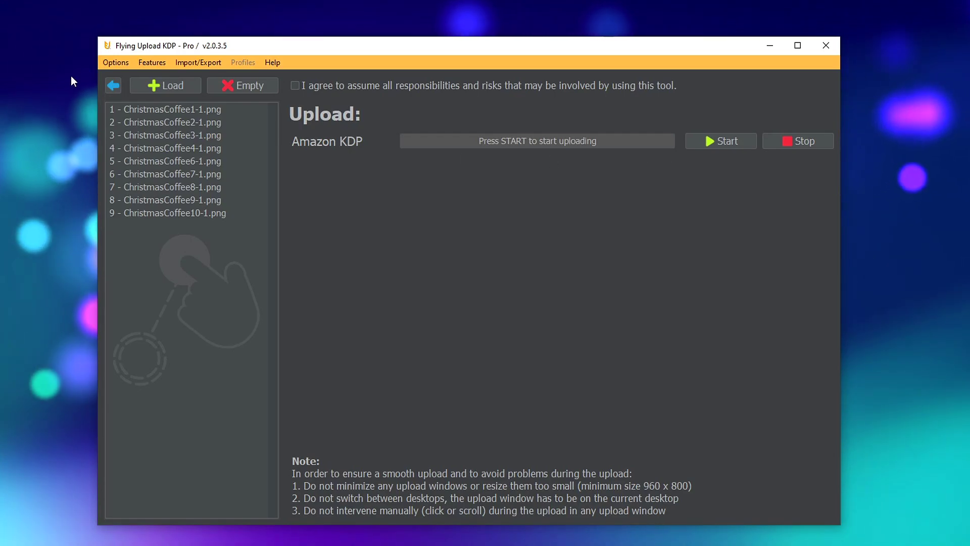
click(118, 82)
click(340, 316)
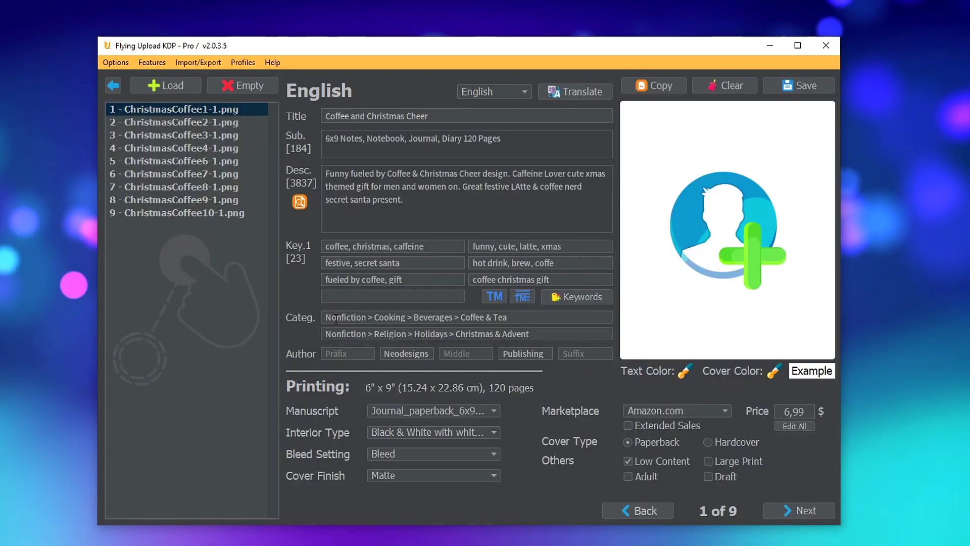
Empty the list, load nine ChristmasCoffee PNG designs without listing data, and select ChristmasCoffee1-1.png
click(184, 124)
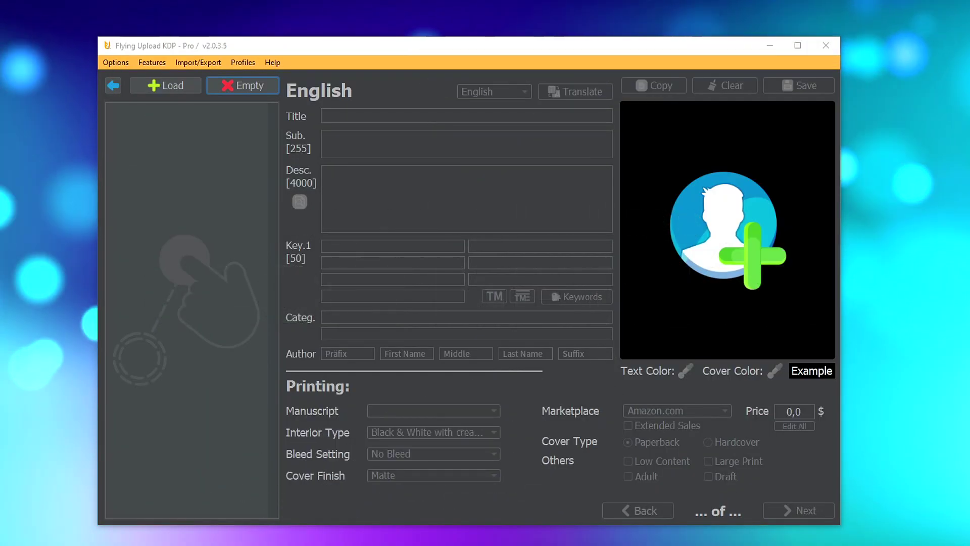
drag(0, 151, 186, 155)
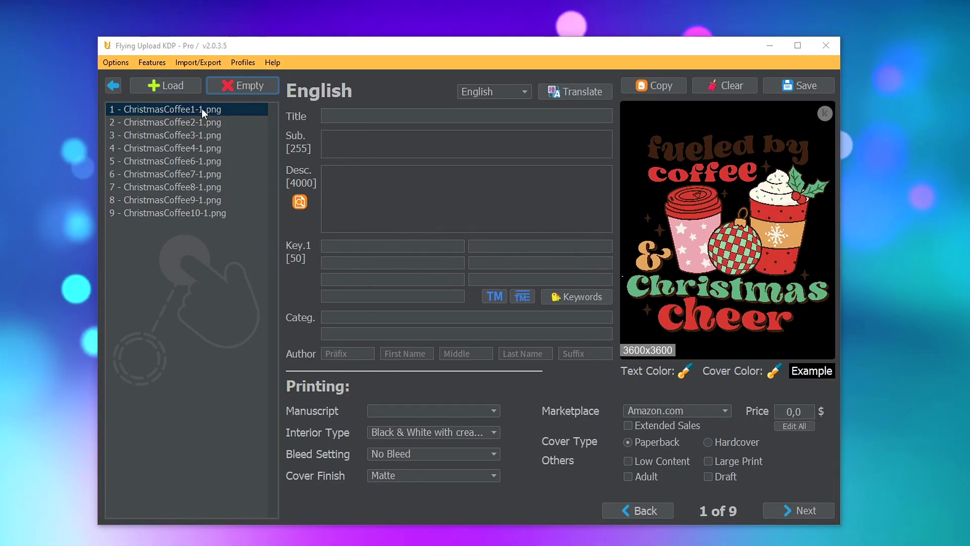
click(201, 108)
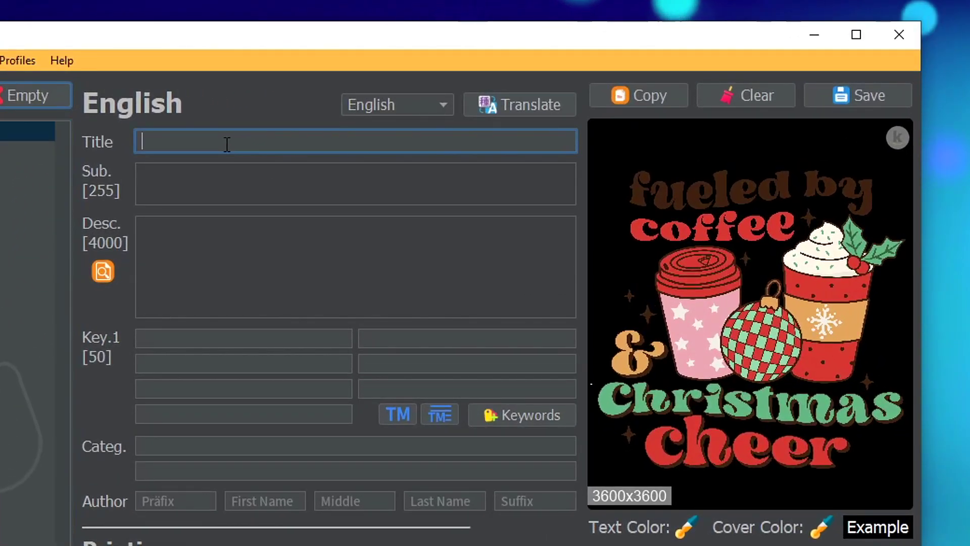
Enter the title "Fueled by Coffee Christmas Cheer" and a description repeating it plus "Cool gift for men and women who like caffeine or a nice latte."
click(227, 144)
text(Fueled)
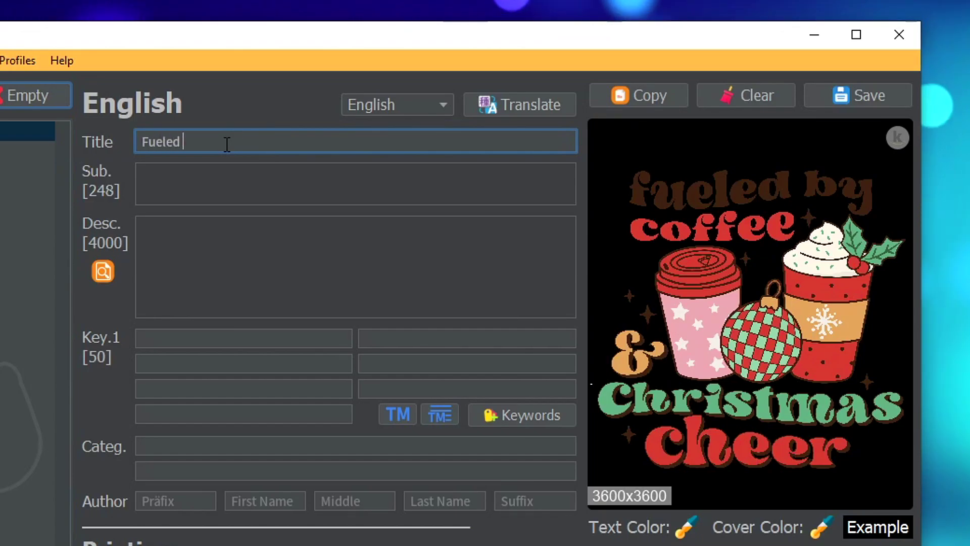
text( by Coffee Christmas Cheer)
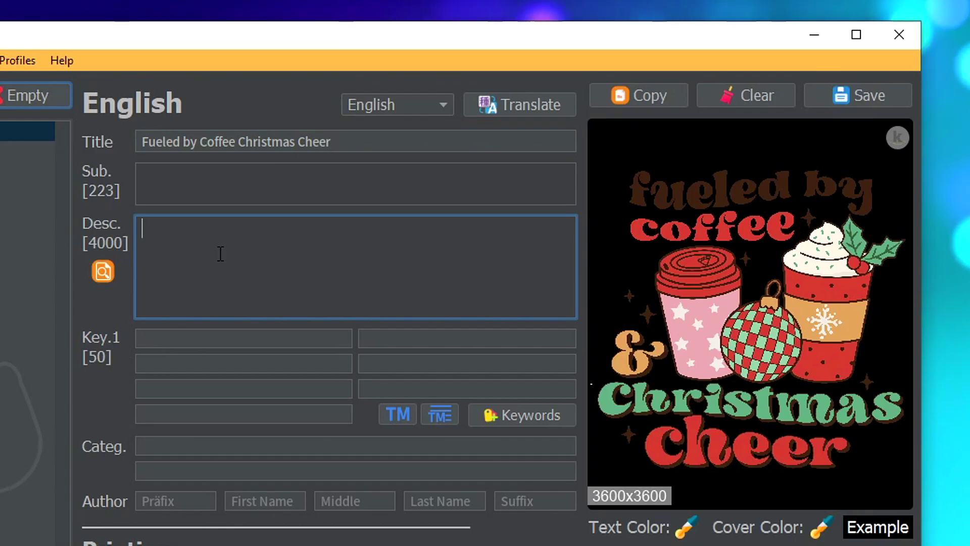
text(Fueled by Coffee Christmas Cheer. Cool gift for men and women who like caffeine or a nice latte.)
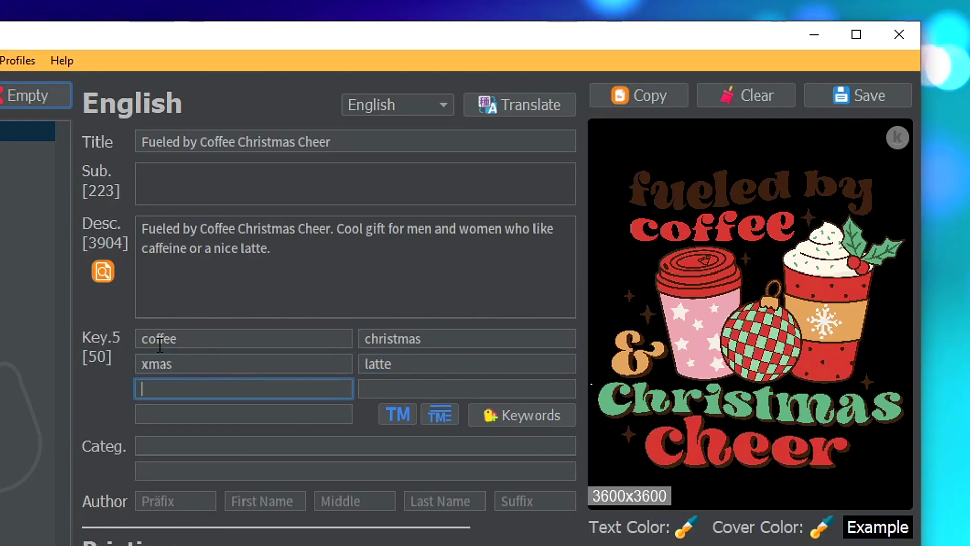
Add caffeine and hot drink as the fifth and sixth keywords of the ChristmasCoffee1-1.png listing
text(caffeine)
key(Tab)
text(hot drin)
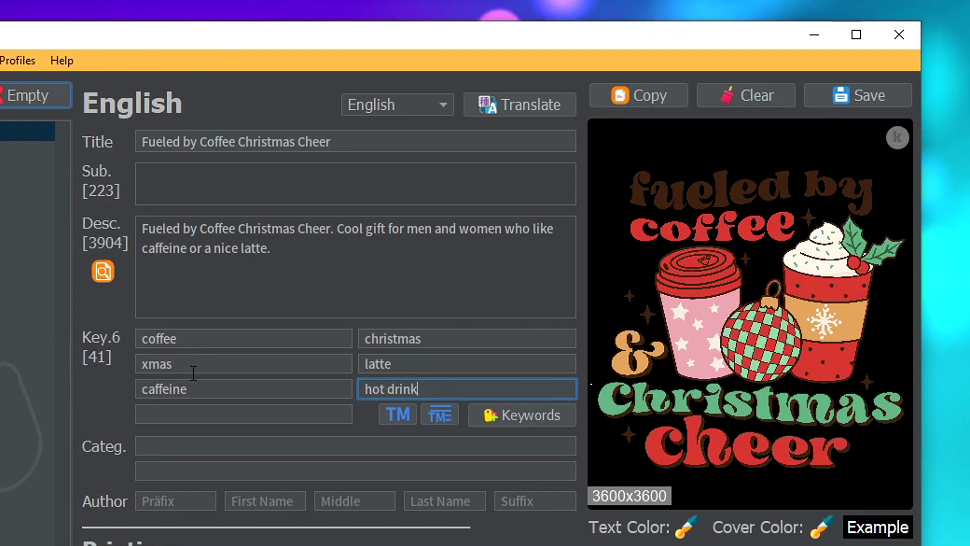
text(k)
click(211, 247)
drag(211, 247, 342, 297)
key(ctrl+a)
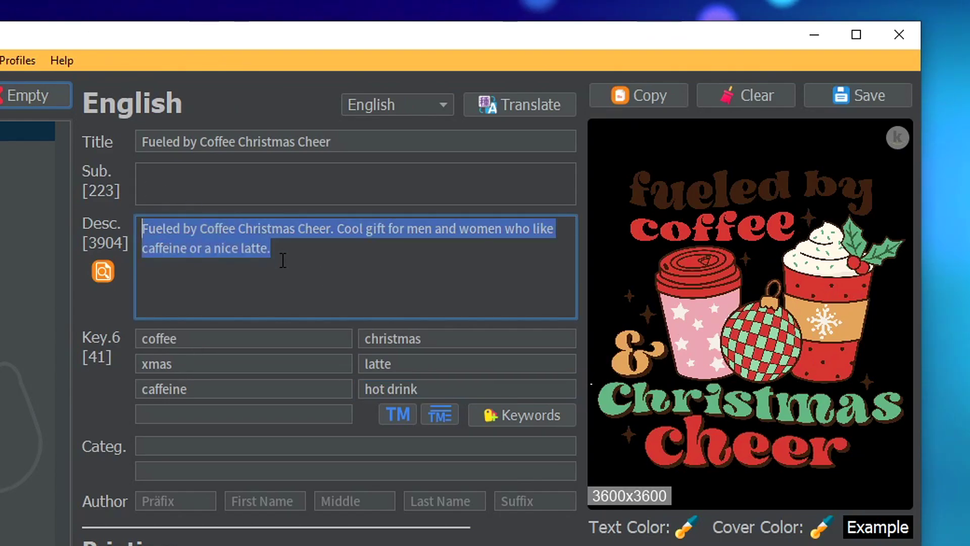
click(283, 260)
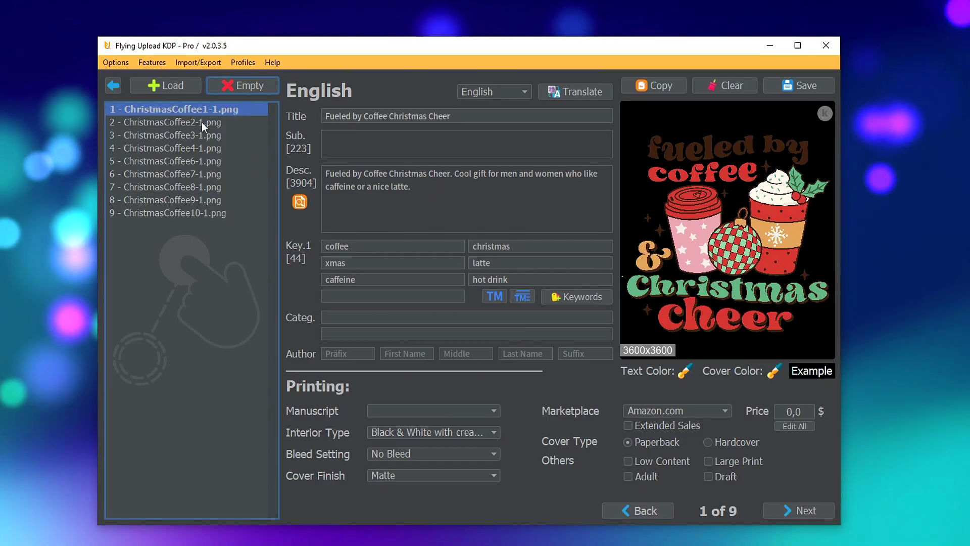
Bulk copy the listing data of design 1, ChristmasCoffee1-1.png, to all other designs
mouse_move(202, 123)
mouse_down()
mouse_move(205, 168)
mouse_move(202, 111)
mouse_up()
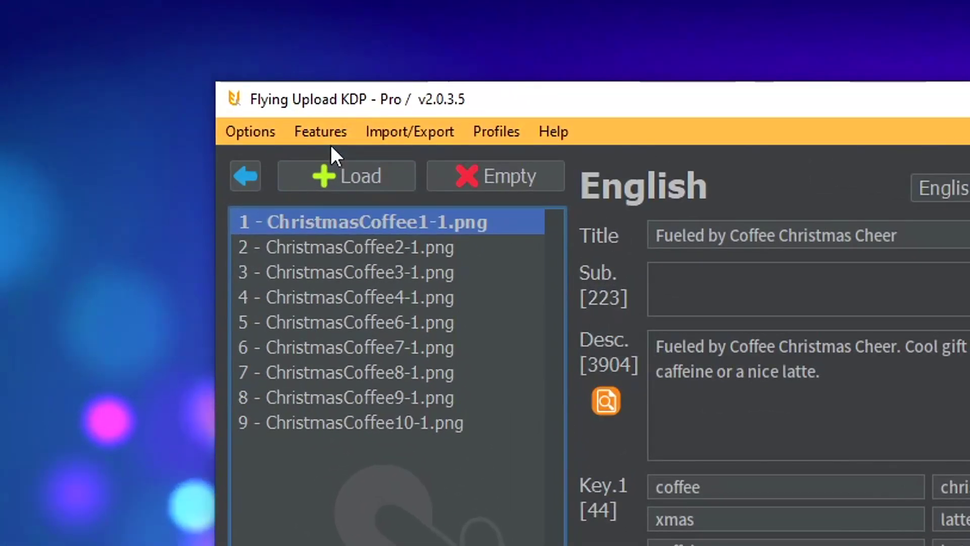
click(152, 63)
click(388, 211)
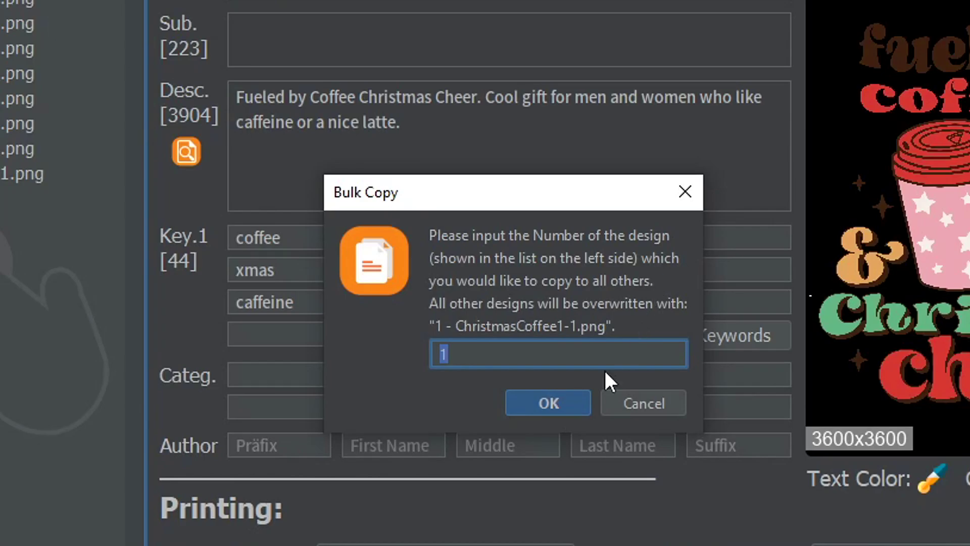
click(548, 404)
click(523, 382)
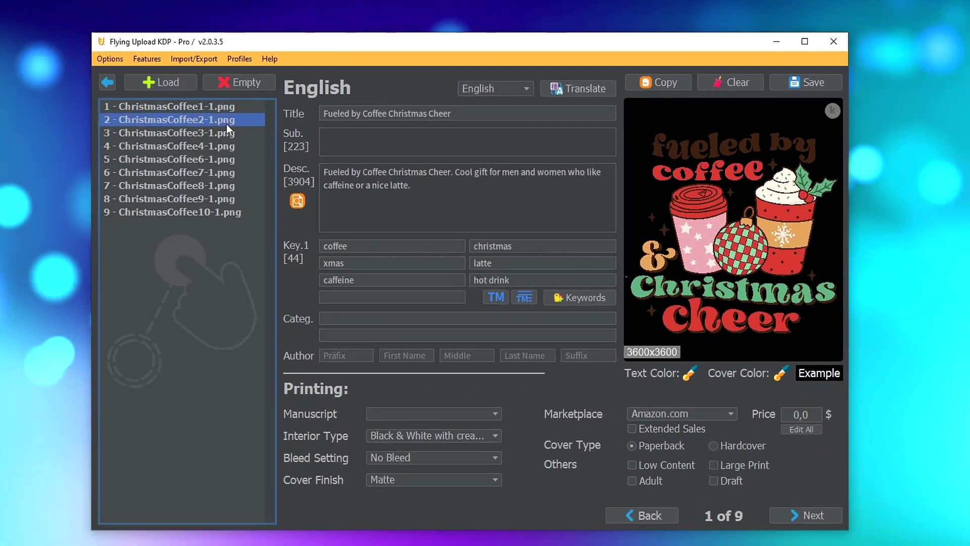
Check the bulk-copied title, description and keywords on the second and third designs against the first
click(230, 126)
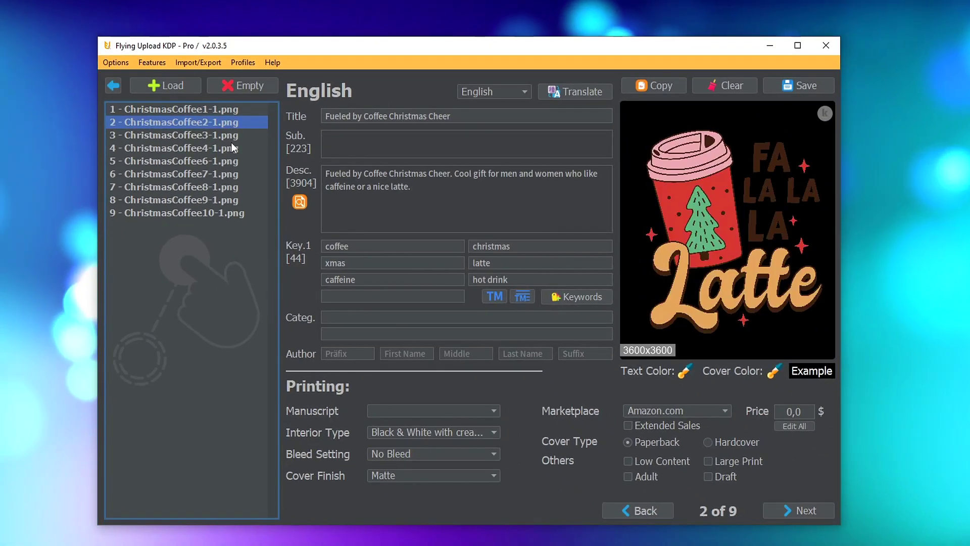
click(234, 136)
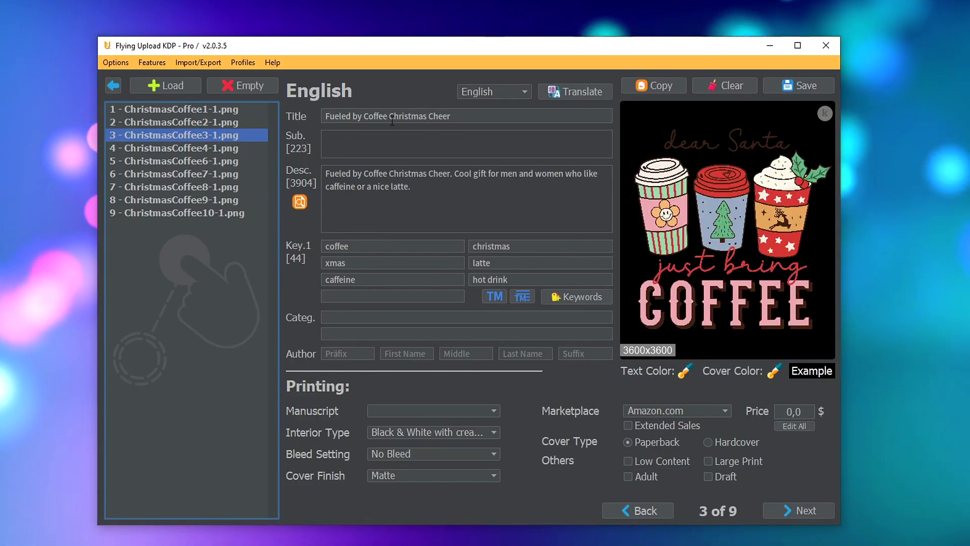
click(173, 108)
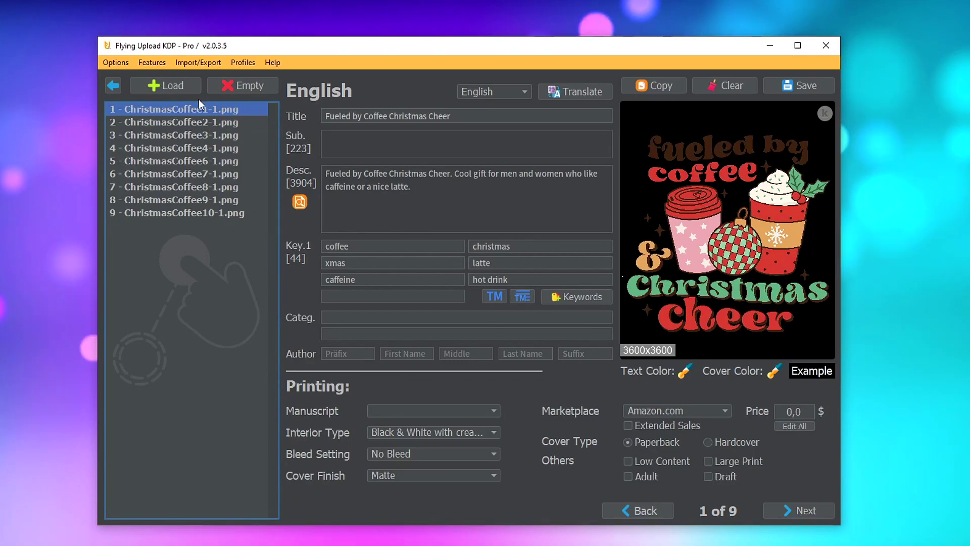
Replace the title of the ChristmasCoffee2-1.png listing with "Fa la la Latte Christmas Coffee Gi"
click(224, 123)
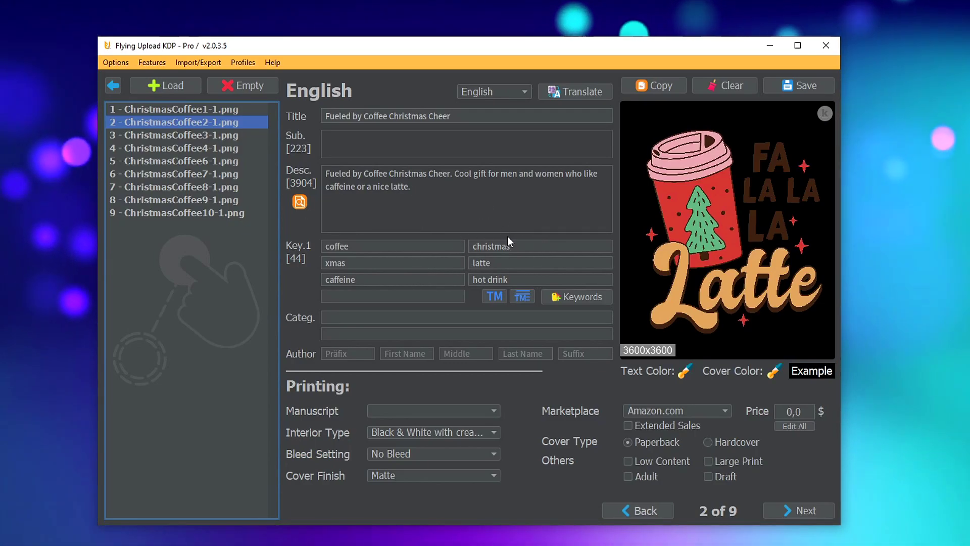
drag(457, 112, 326, 102)
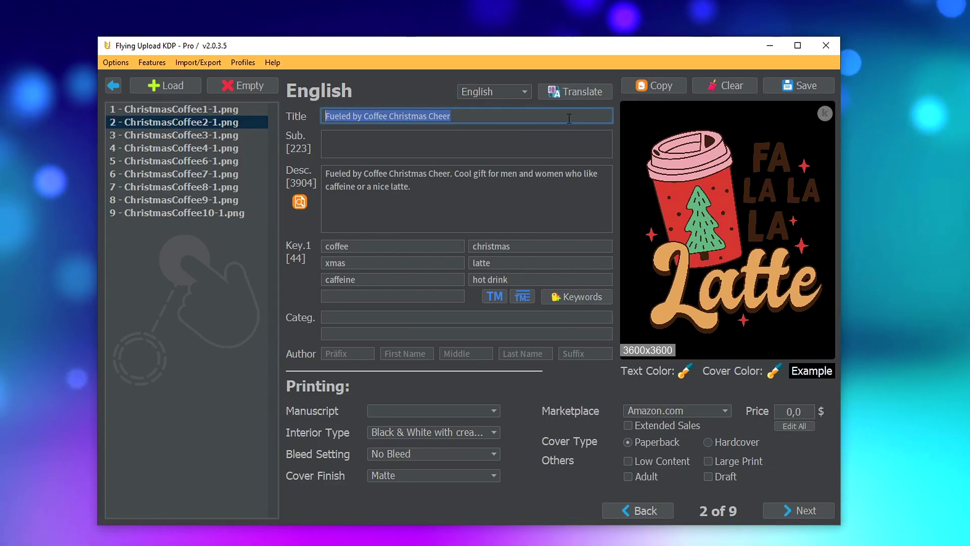
text(Fa la la La)
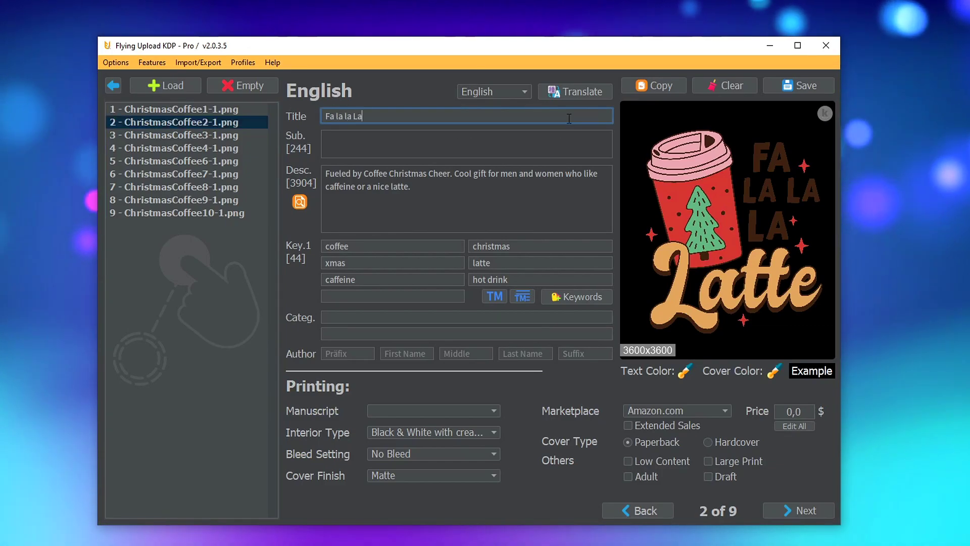
text(tte Christmas Coffee Gi)
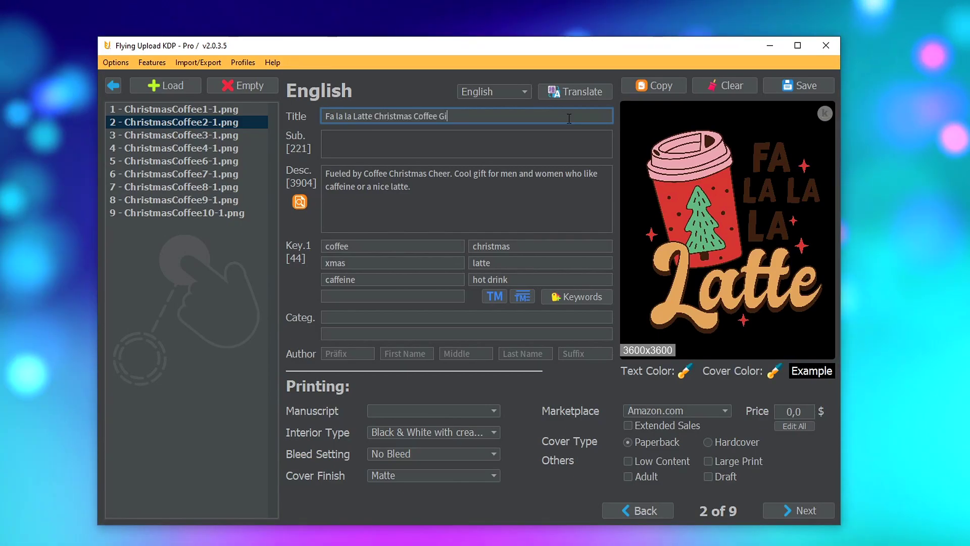
Replace the title of the ChristmasCoffee3-1.png listing with "Dear Santa just bring Coffee Christmas Gift"
click(236, 136)
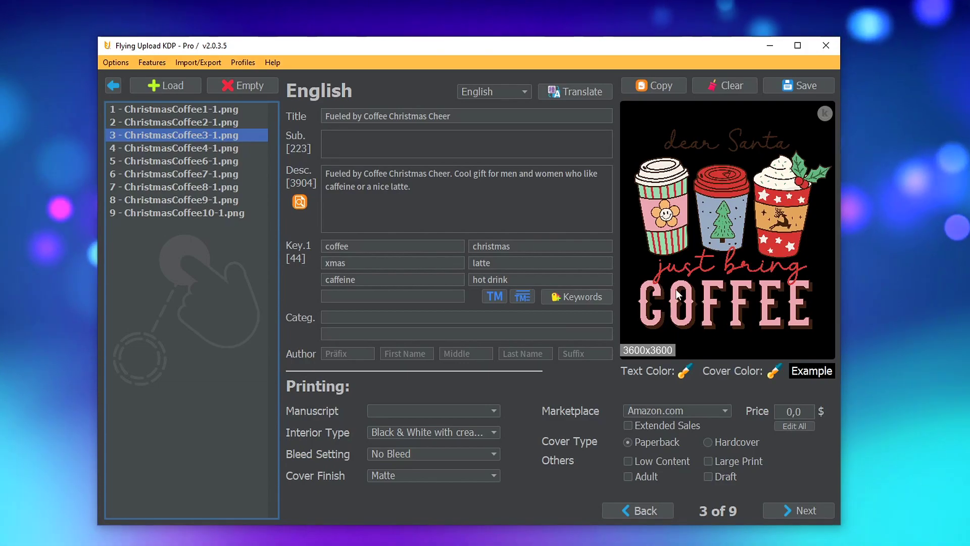
key(Tab)
key(BackSpace)
text(Dear)
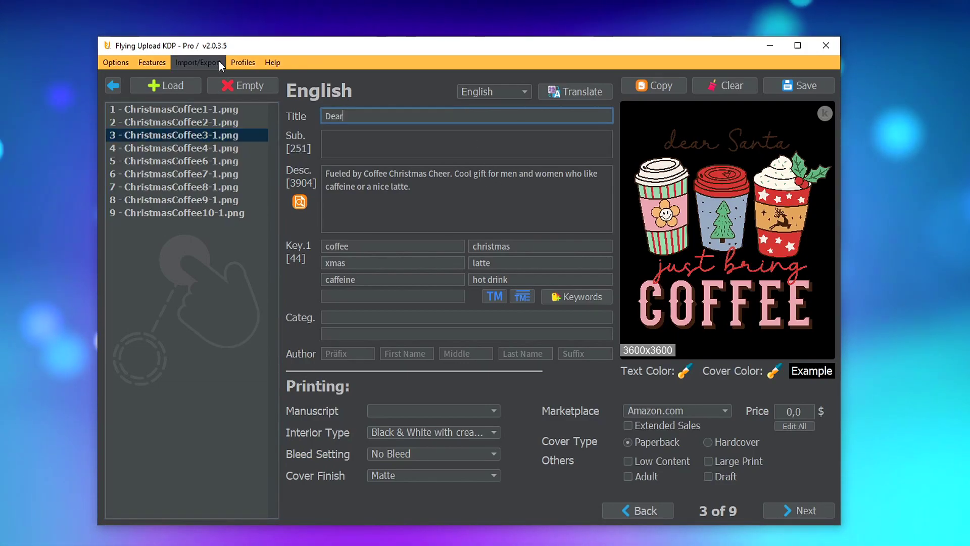
text( Santa just bring)
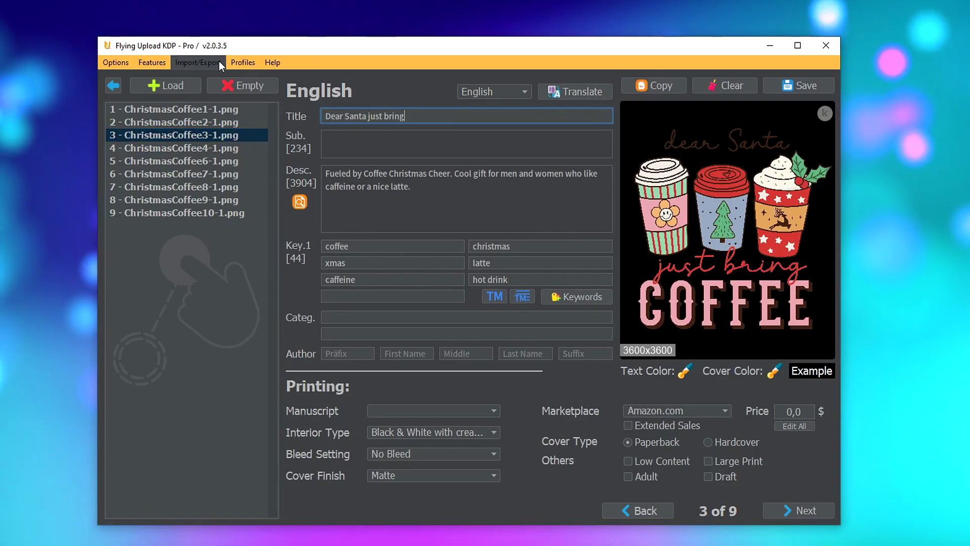
text( Coffee Christmas Gift)
Look through the artwork and listing texts of the fourth to ninth designs to compare them with the copied data
click(210, 150)
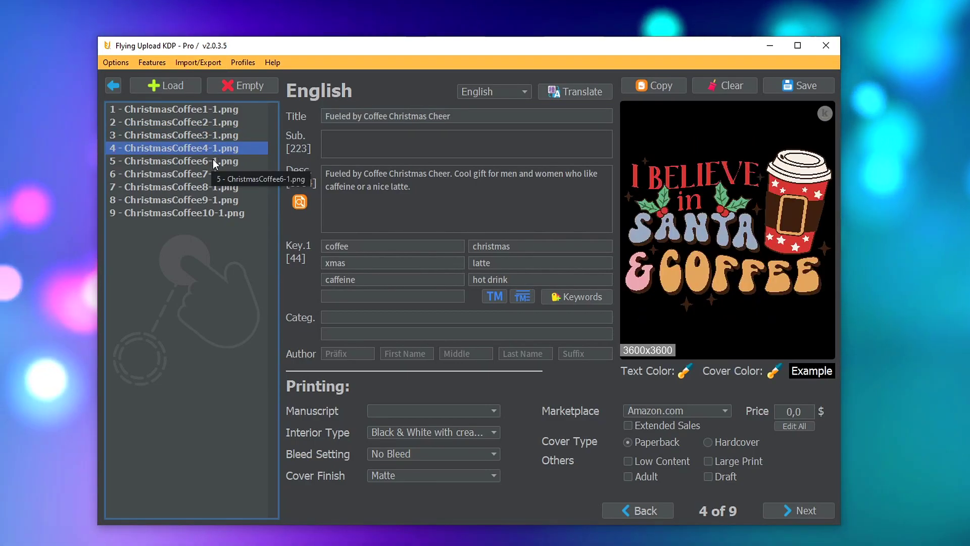
click(215, 161)
click(222, 173)
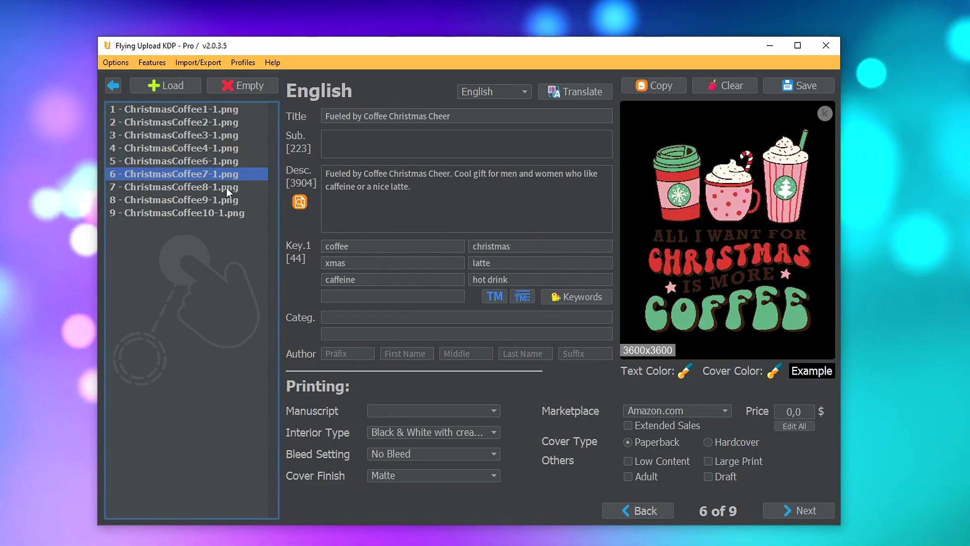
click(226, 187)
click(228, 201)
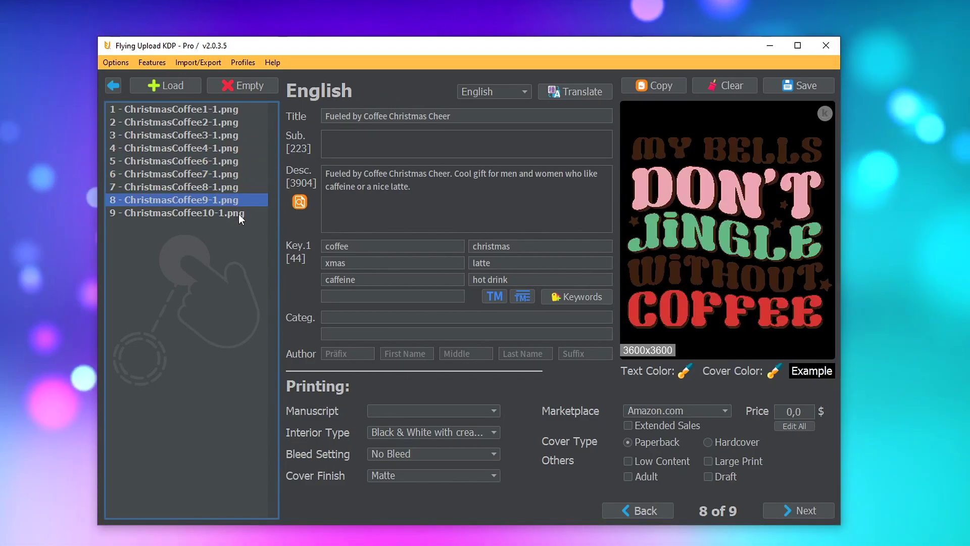
click(239, 213)
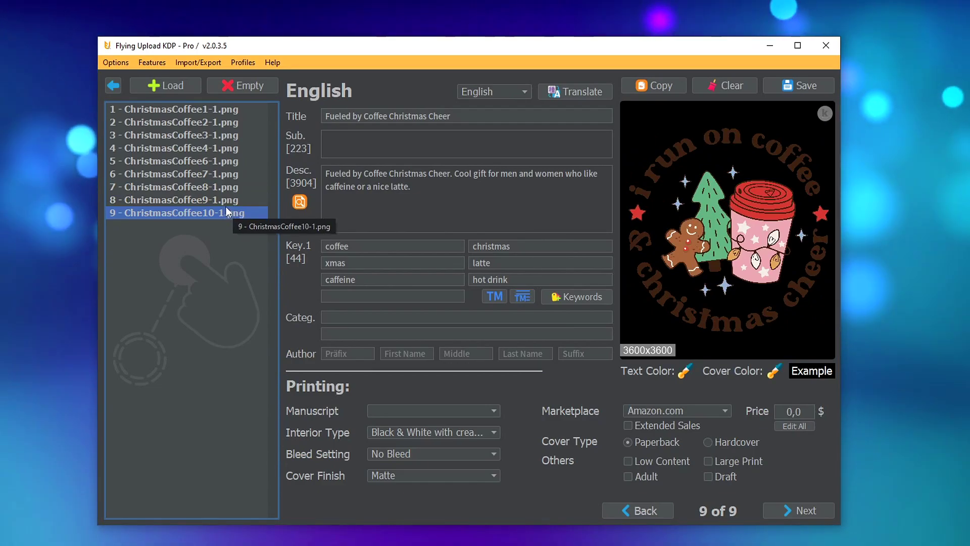
click(217, 199)
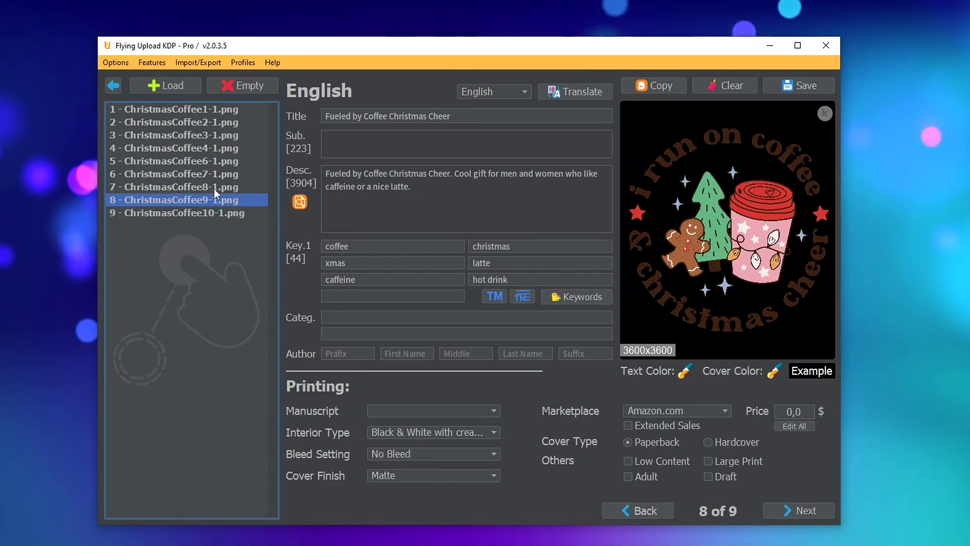
click(214, 184)
click(217, 174)
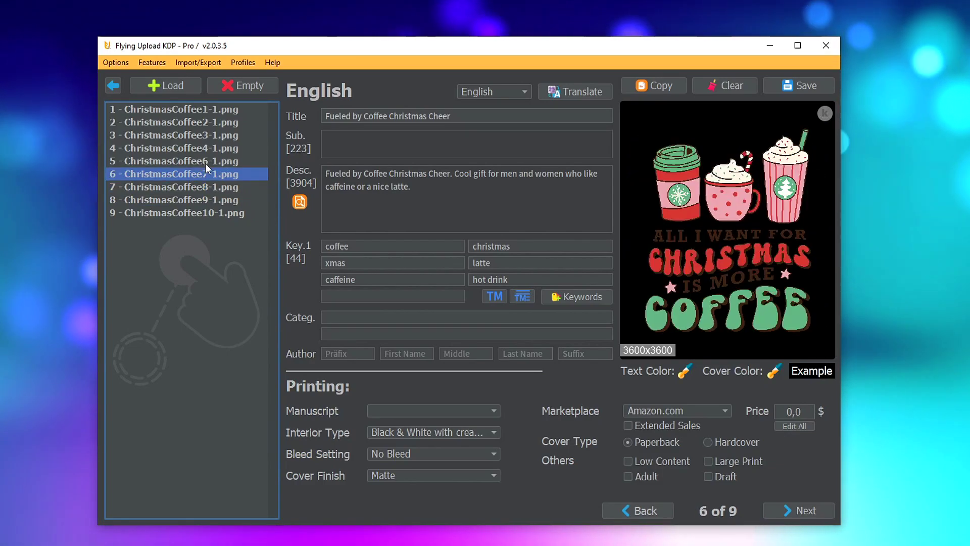
Add kawaii as the seventh keyword of the ChristmasCoffee6-1.png listing
click(205, 163)
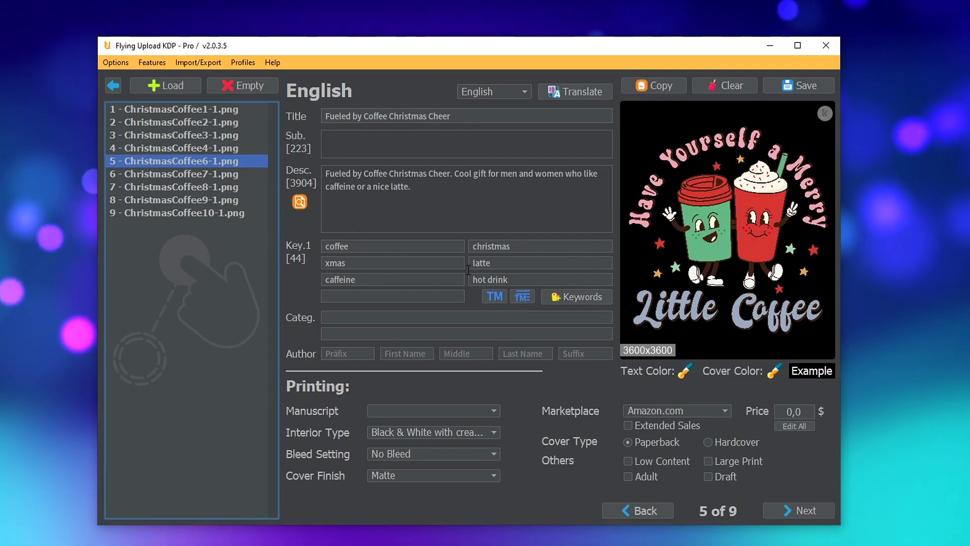
click(368, 295)
text(kawaii)
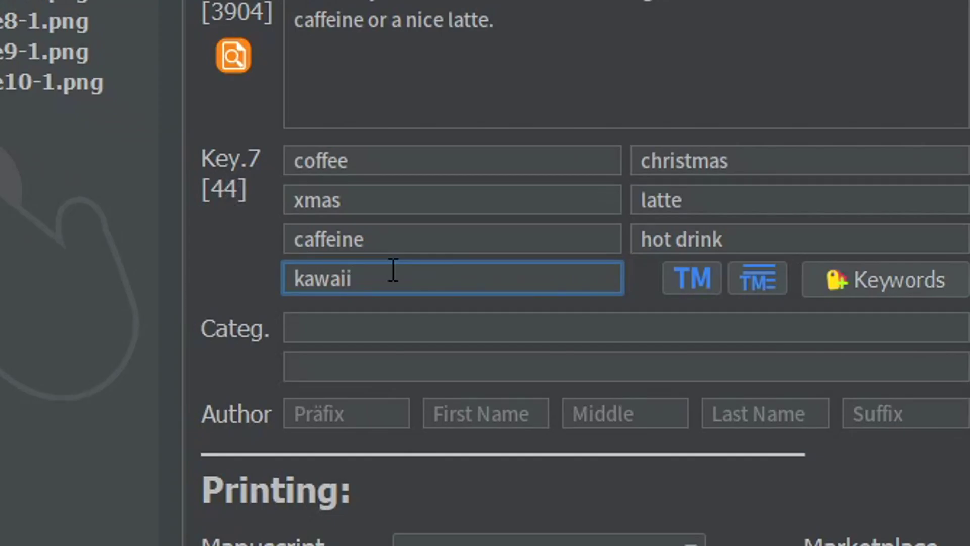
Return to the first design and apply the saved profile Profile White Background.png to all listings
click(184, 201)
click(183, 211)
click(184, 122)
click(184, 111)
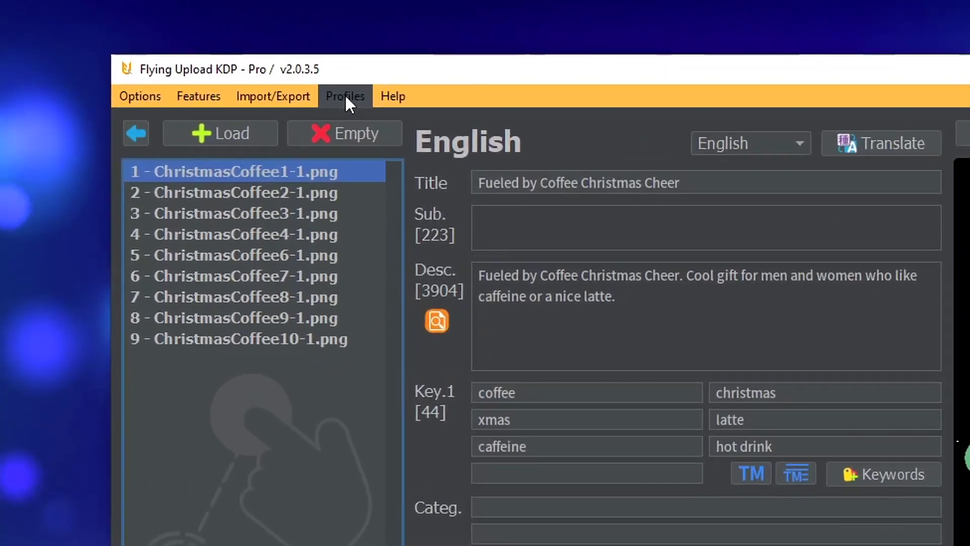
click(243, 62)
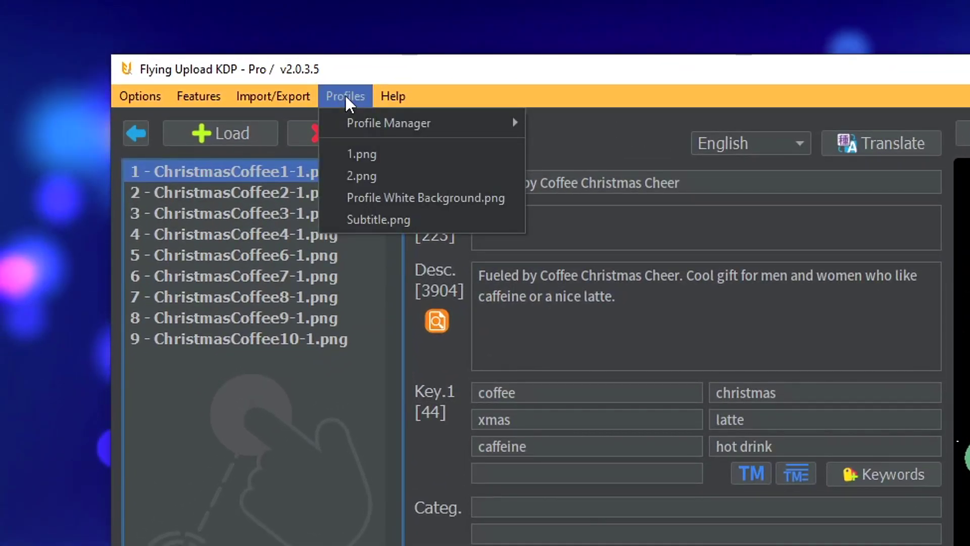
click(395, 196)
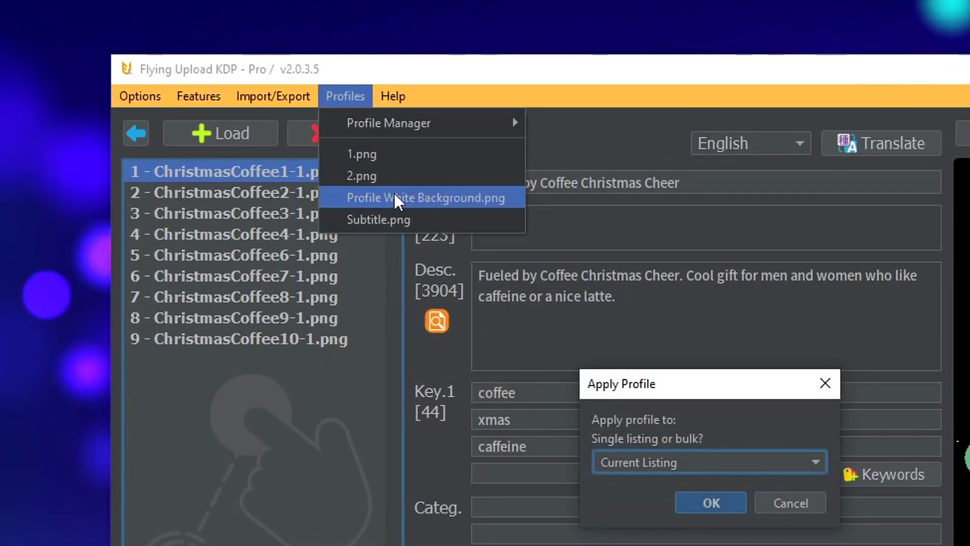
click(659, 457)
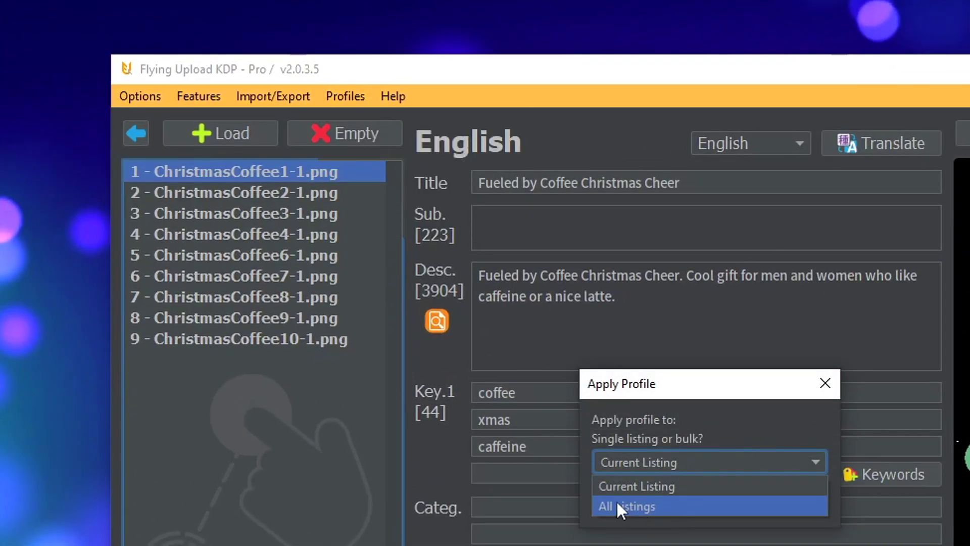
click(619, 507)
click(737, 505)
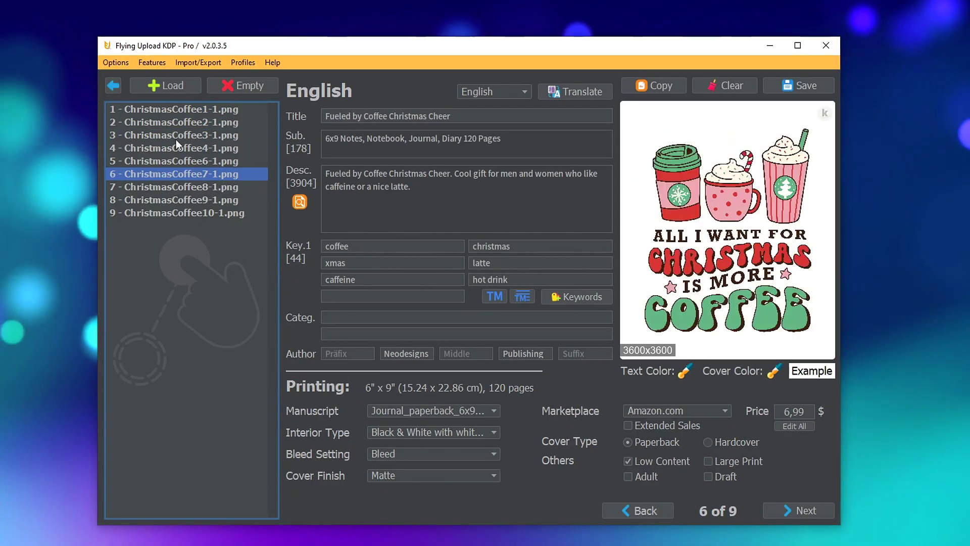
Set the ChristmasCoffee1-1.png categories to Nonfiction > Cooking > Beverages > Coffee & Tea and Nonfiction > Religion > Holidays > Christmas & Advent
click(189, 111)
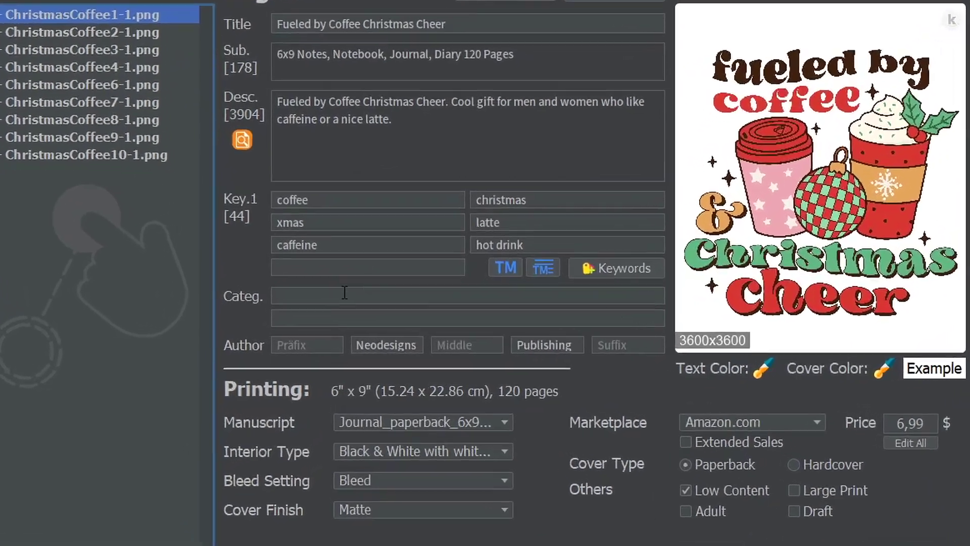
click(374, 314)
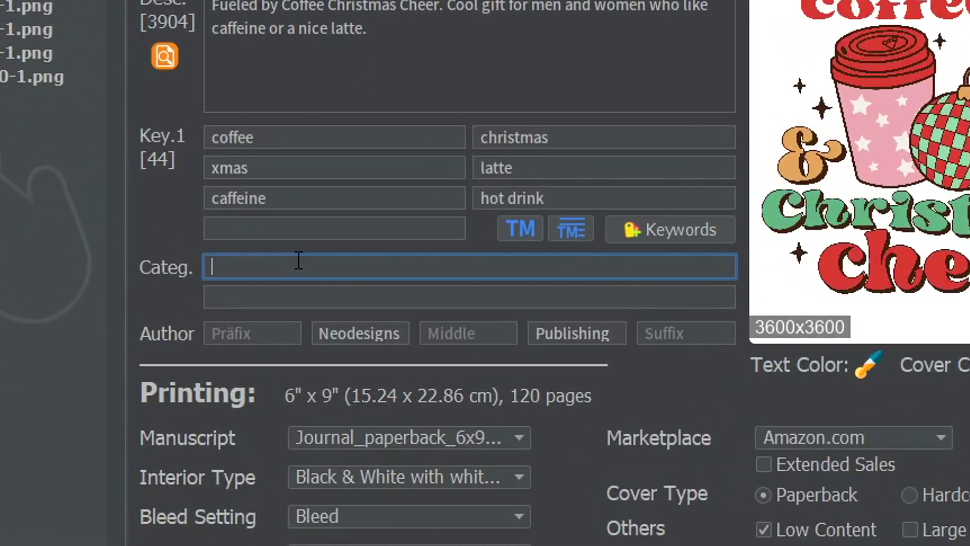
text(coffee)
click(362, 295)
click(340, 289)
text(christmas)
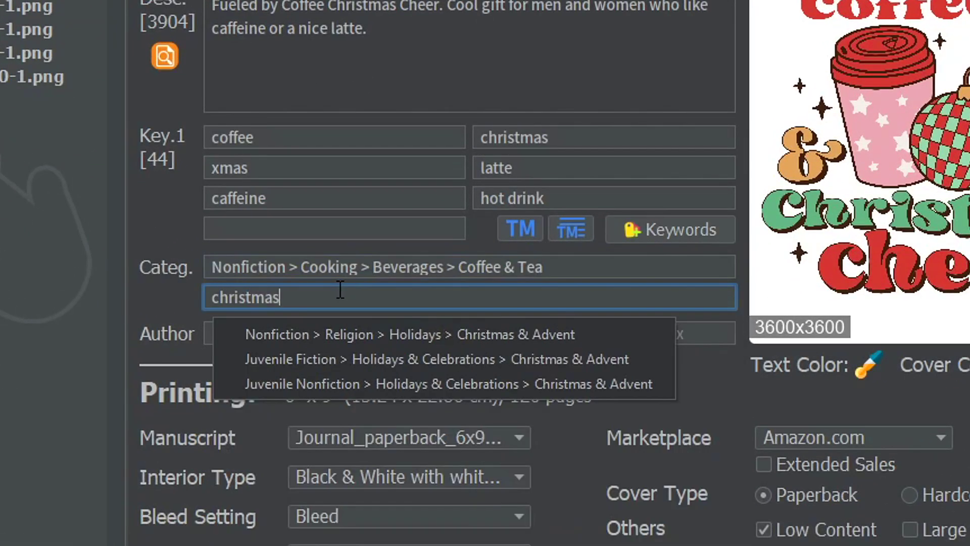
click(394, 334)
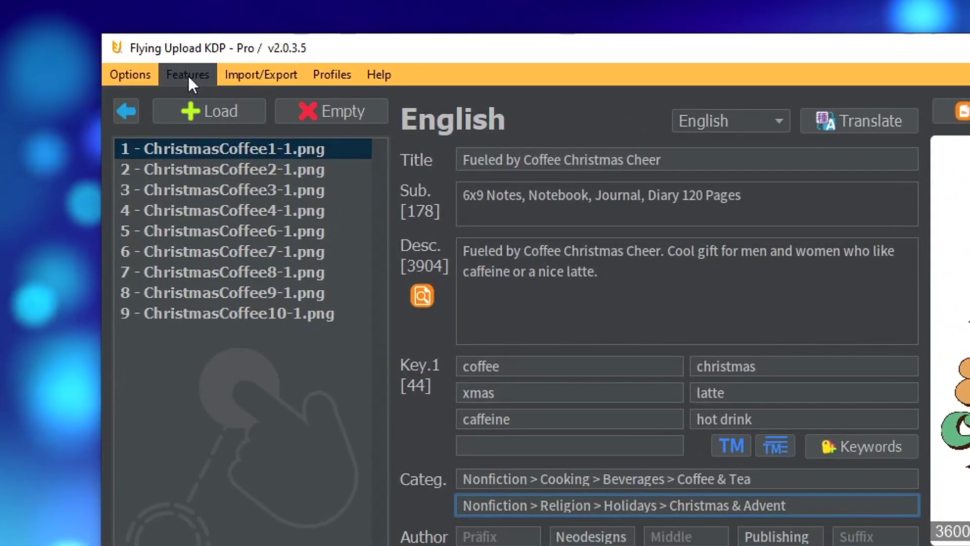
Copy the categories of design 1, ChristmasCoffee1-1.png, to all other designs
click(147, 59)
mouse_move(254, 233)
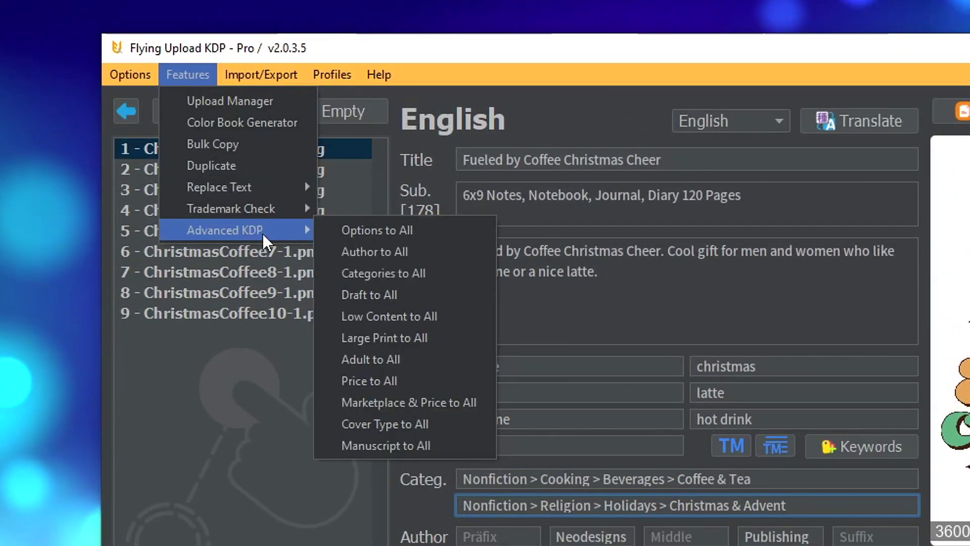
click(405, 279)
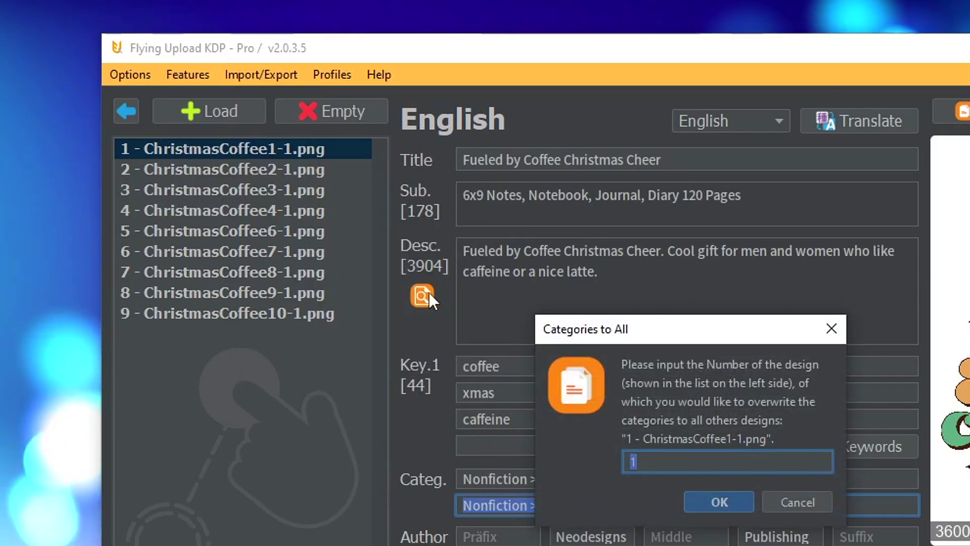
click(724, 502)
click(735, 489)
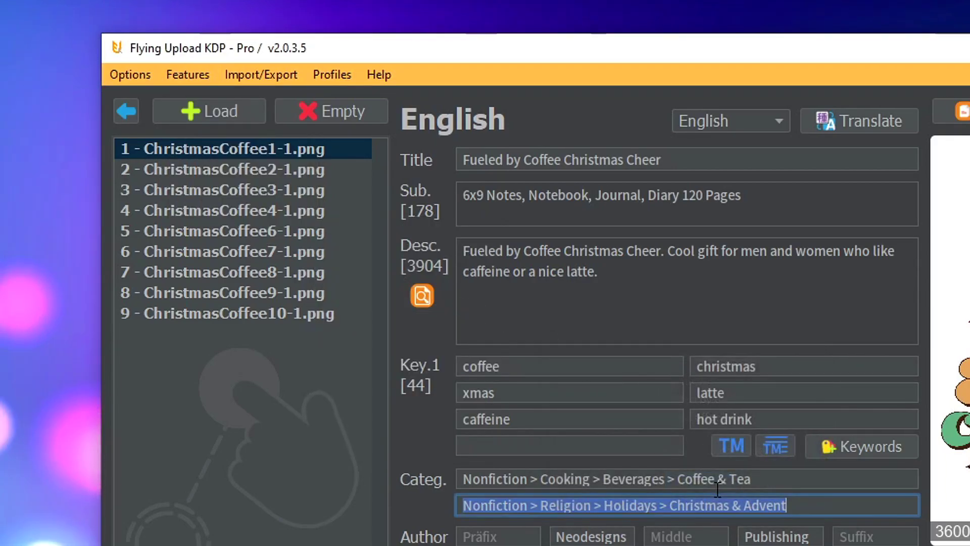
Check the copied categories and profile settings across the other designs, ending at the first one
click(242, 189)
click(273, 253)
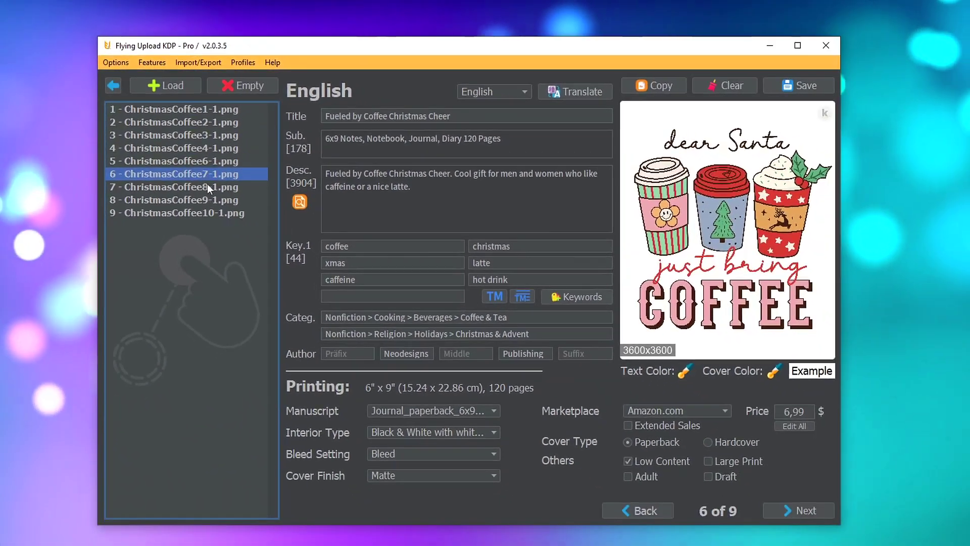
click(207, 213)
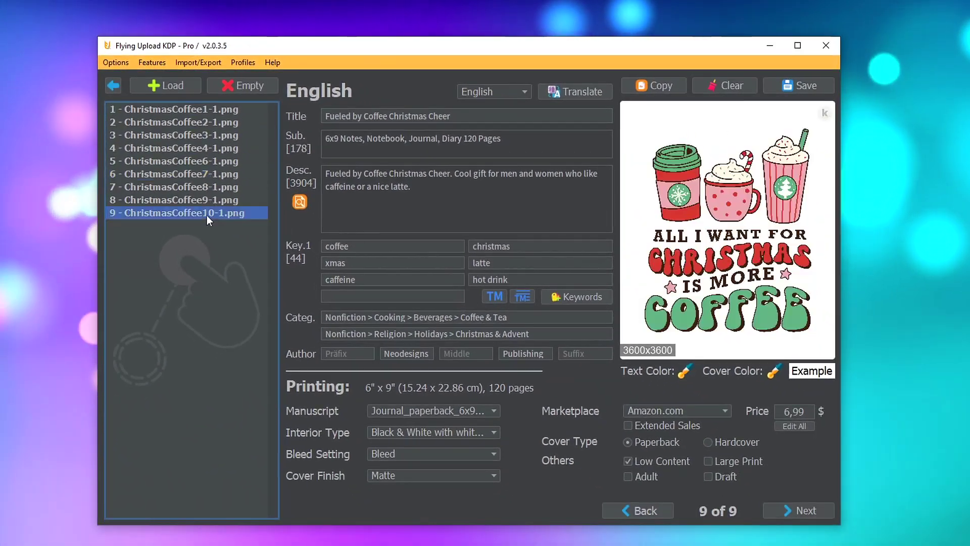
click(205, 199)
click(201, 161)
click(195, 135)
click(208, 111)
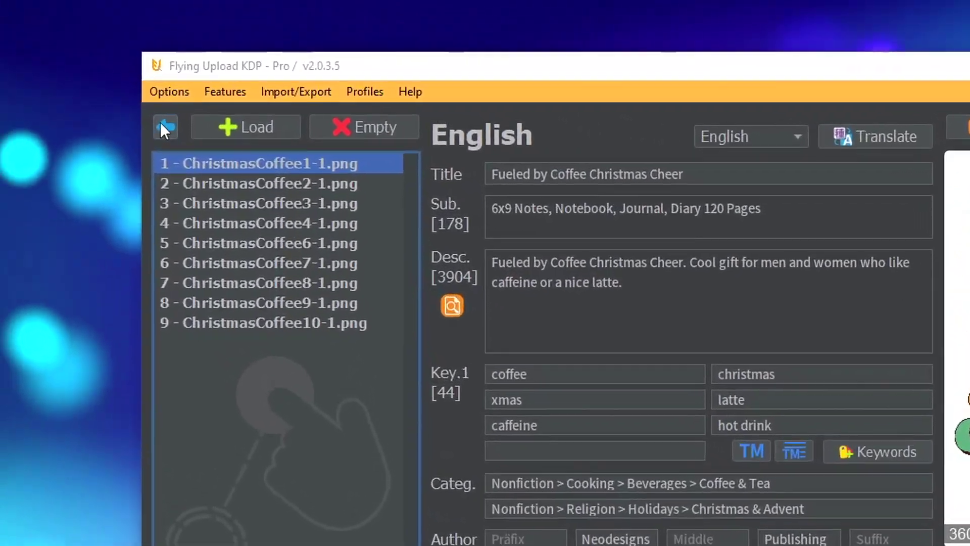
Switch from editing to upload mode, accept the responsibility and risk agreement, and start the Amazon KDP upload
click(130, 100)
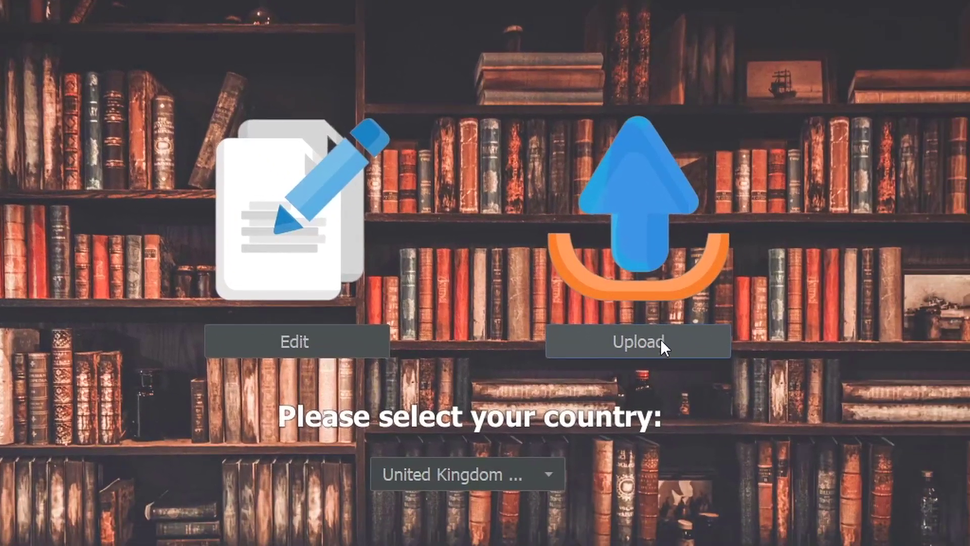
click(809, 426)
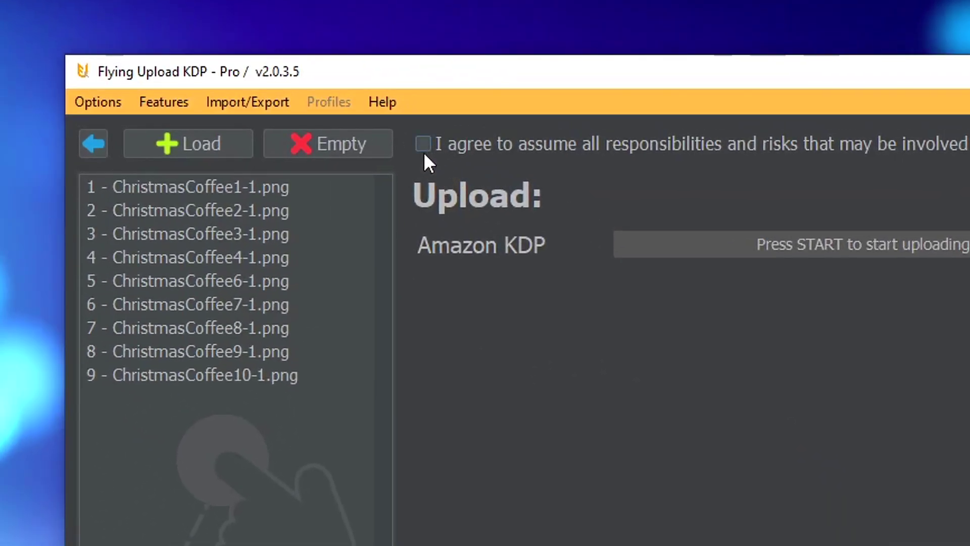
click(347, 87)
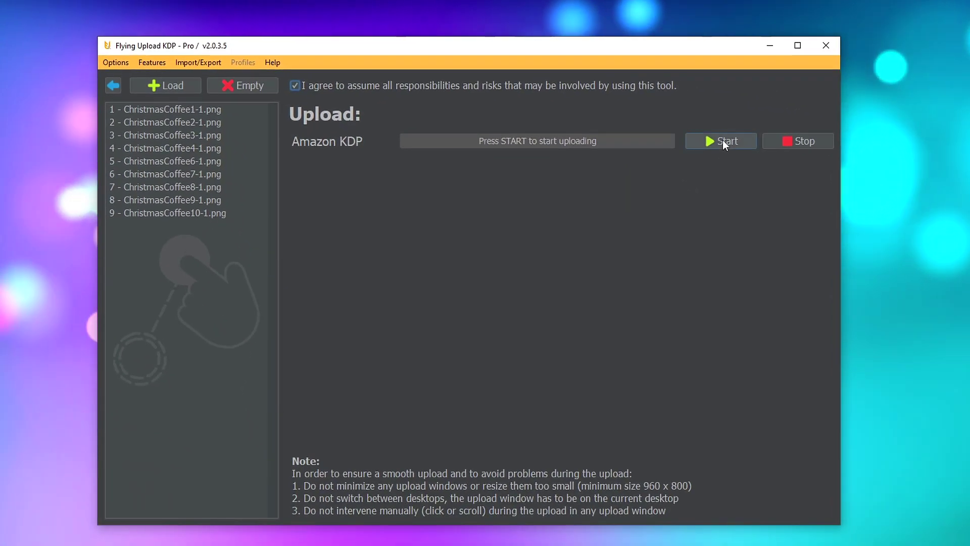
click(723, 140)
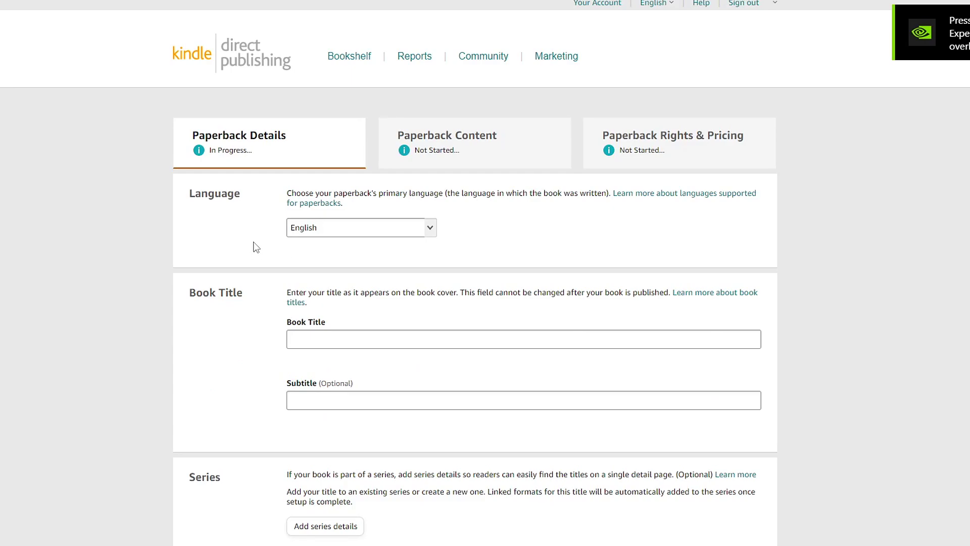
Enter the book title "Fueled by Coffee Christmas Cheer" and subtitle "6x9 Notes, Notebook, Journal, Diary 120 Pages" in the paperback details
text(Fueled by Coffee Christmas Cheer)
key(Tab)
text(6x9 Notes, Notebook, Journal, Diary 120 Pages)
Fill in the author's name and the keywords coffee, christmas, xmas, latte, caffeine and hot drink in the paperback details
key(Tab)
key(Tab)
key(Tab)
key(Tab)
key(Tab)
key(Tab)
key(Tab)
text(Neodesigns)
key(Tab)
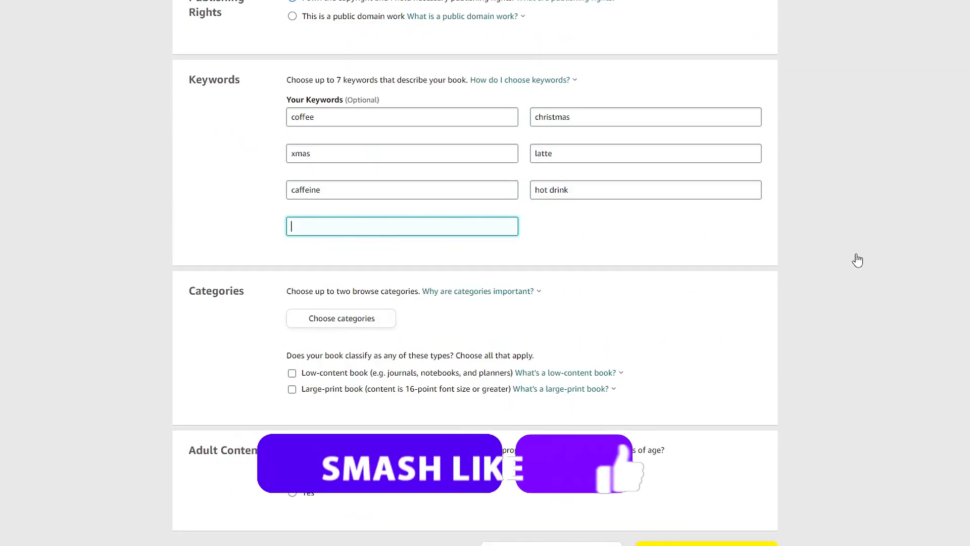
Open the paperback's category selection and expand the Nonfiction branch
key(Tab)
key(Return)
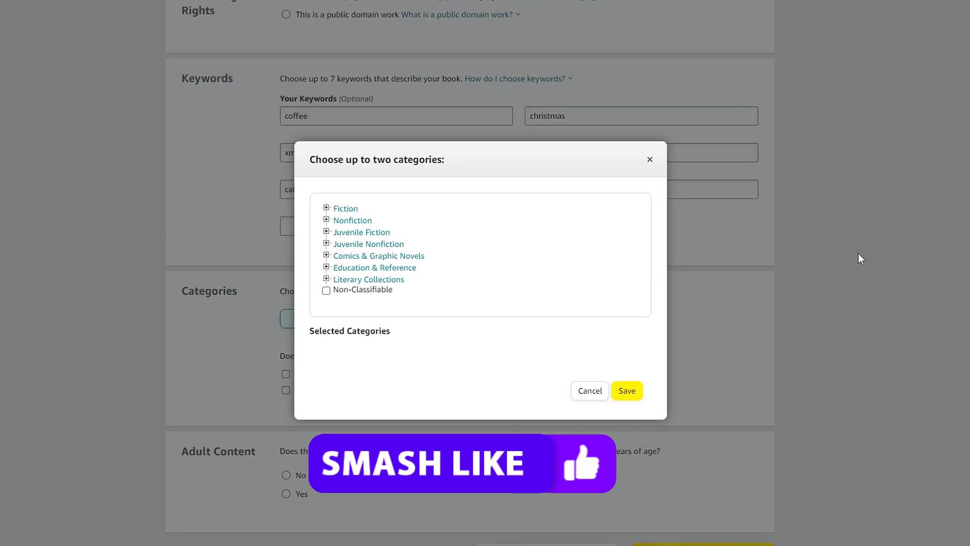
key(Right)
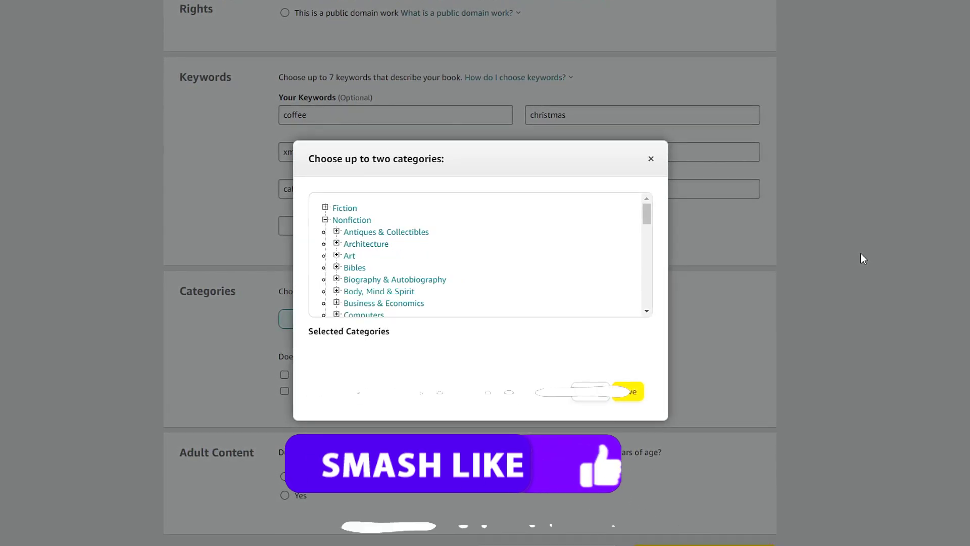